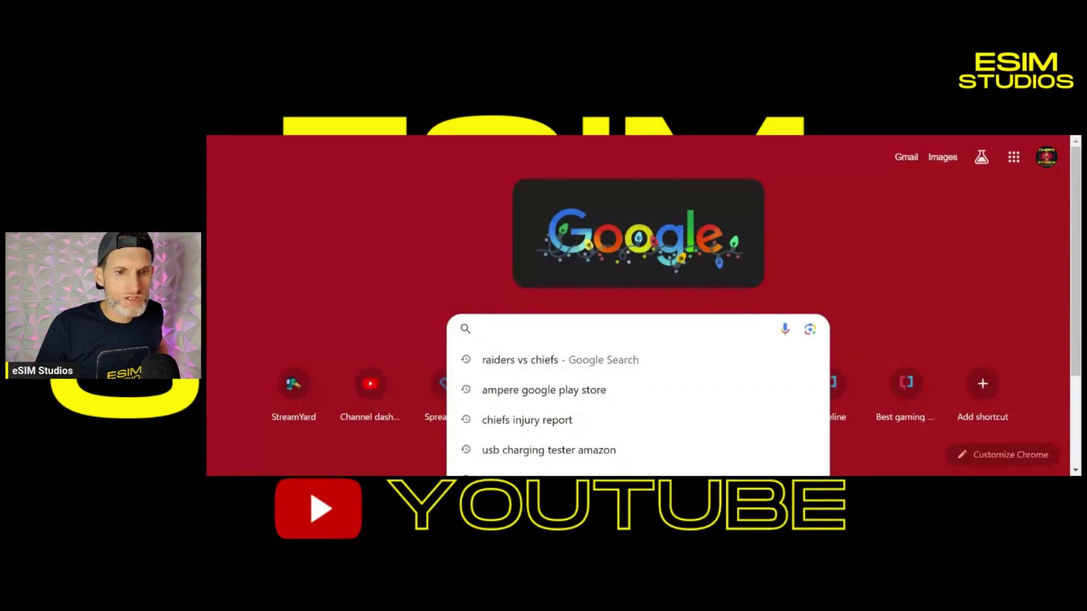
# Step: Search Google for 'nothing phone 2' and open the GSMArena spec page
pyautogui.write('nothing p')
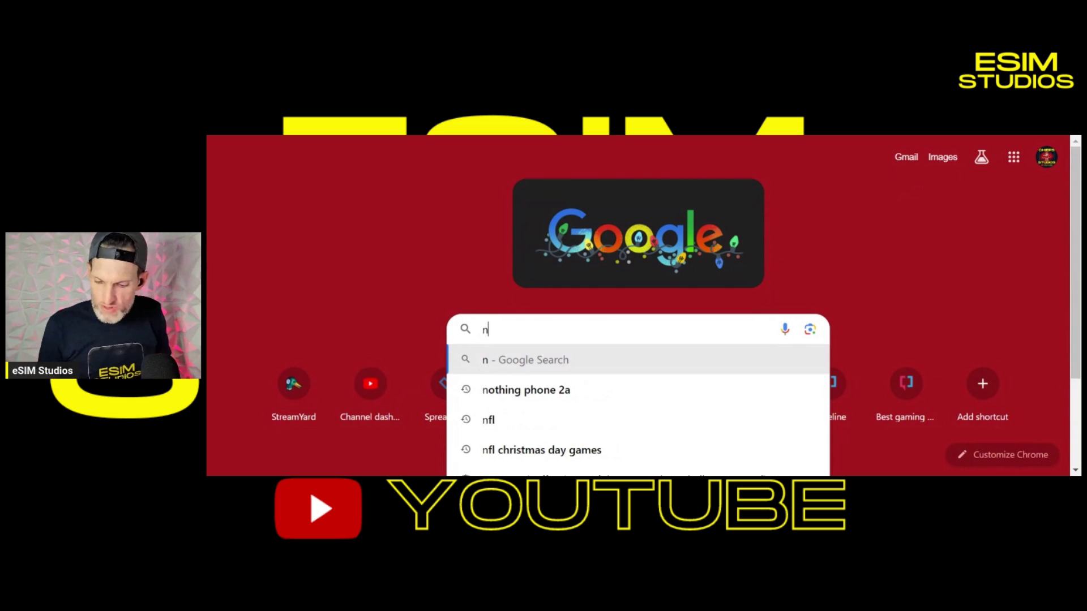
pyautogui.write('hone 2')
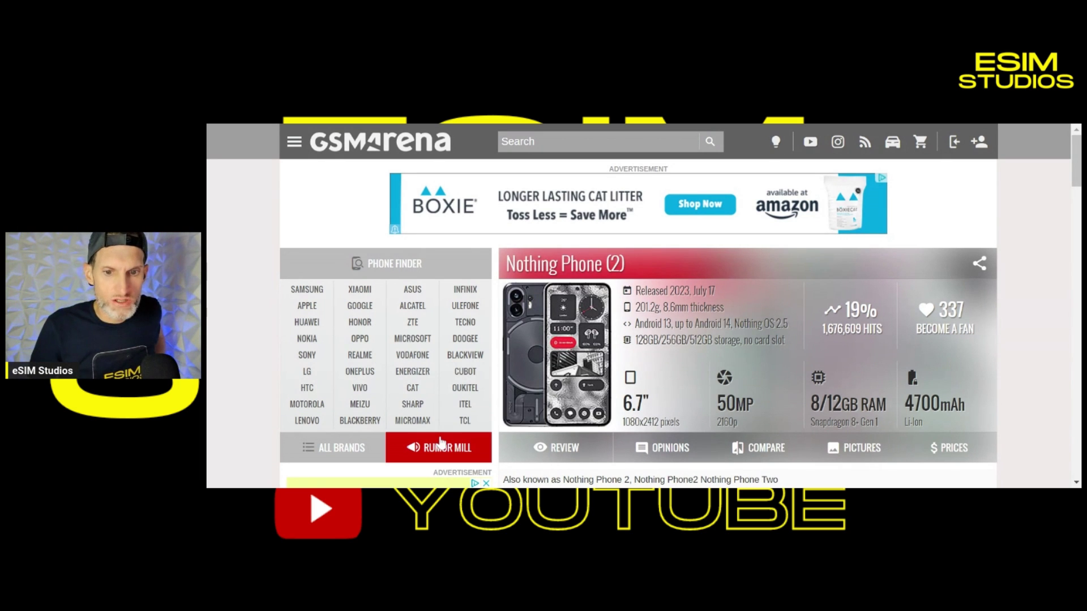
# Step: Scroll to the Display section and highlight the 1080 x 2412 resolution
pyautogui.scroll(-5, 438, 440)
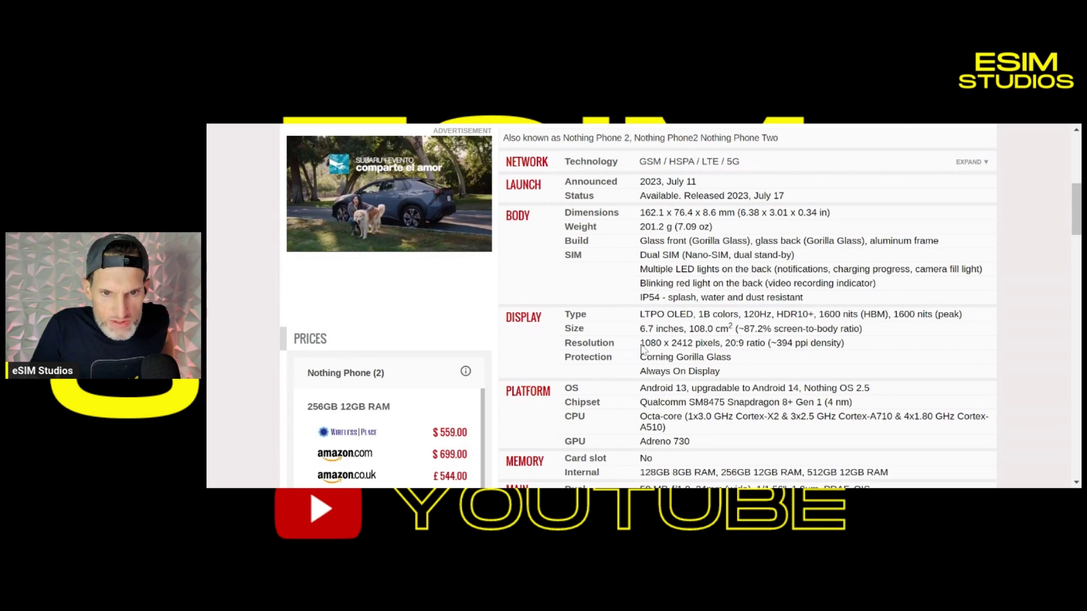
pyautogui.moveTo(640, 343); pyautogui.dragTo(692, 343)
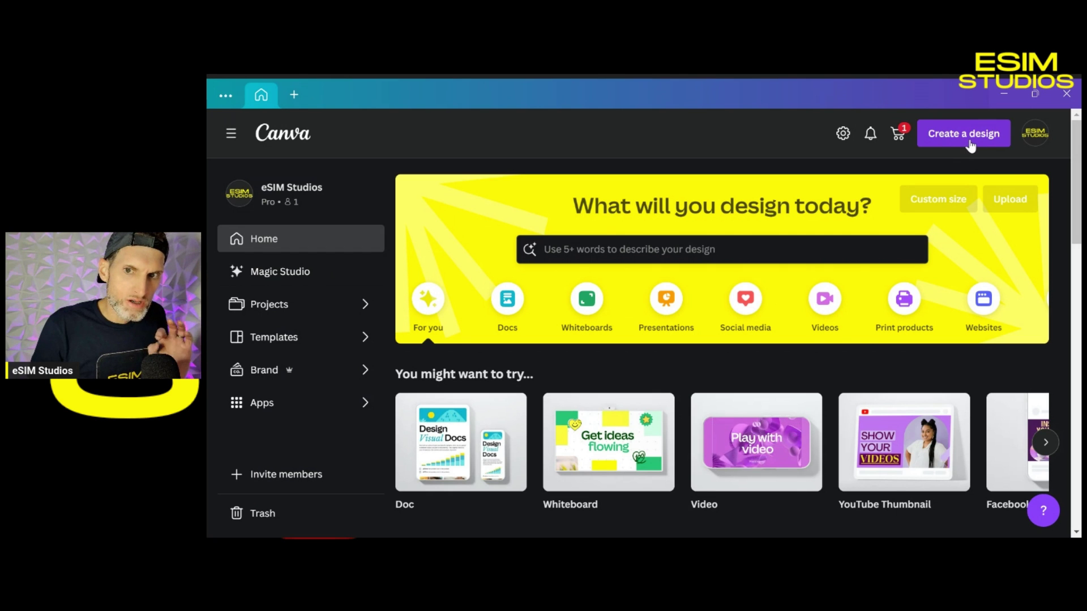
# Step: Start a Custom size design with width 1080 and height 2412 px
pyautogui.click(971, 146)
pyautogui.write('wallpaper')
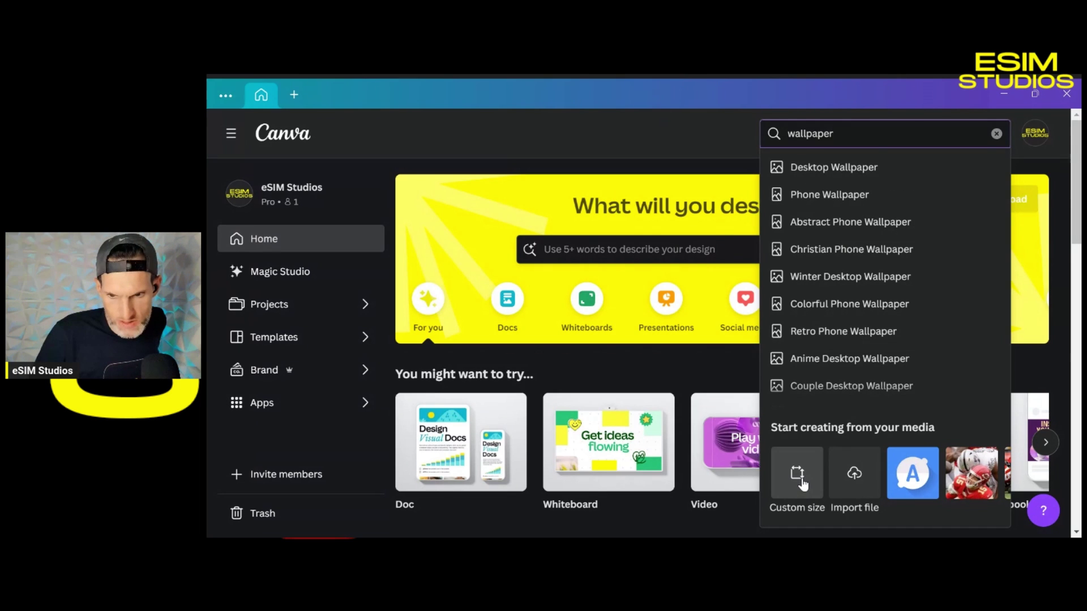
pyautogui.click(803, 484)
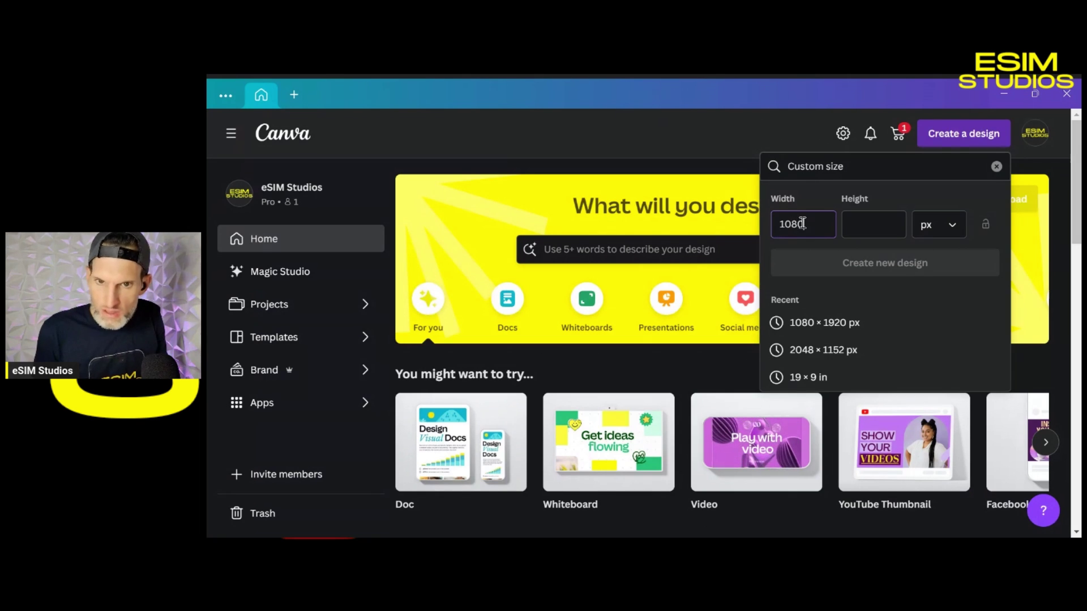
pyautogui.write('1080')
pyautogui.press('Tab')
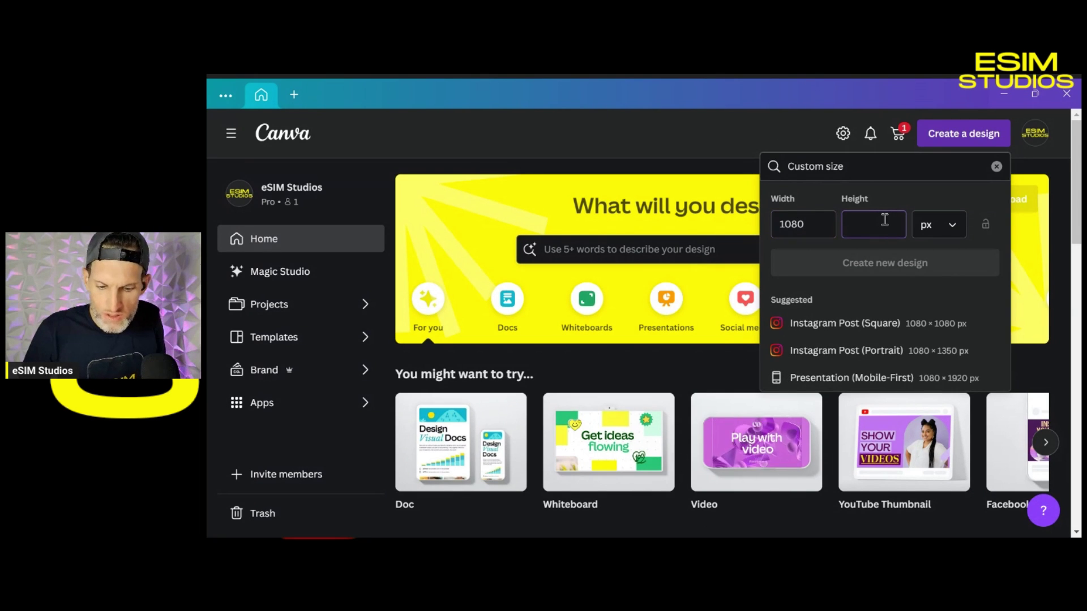
pyautogui.write('241')
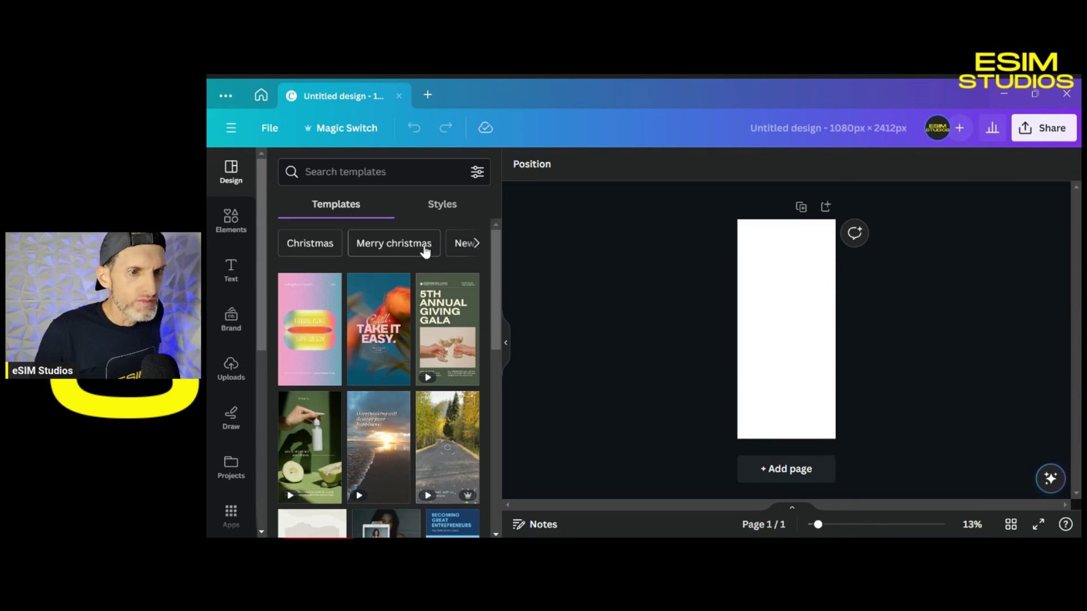
# Step: Search the design templates for Phone Wallpapers
pyautogui.scroll(-8, 414, 361)
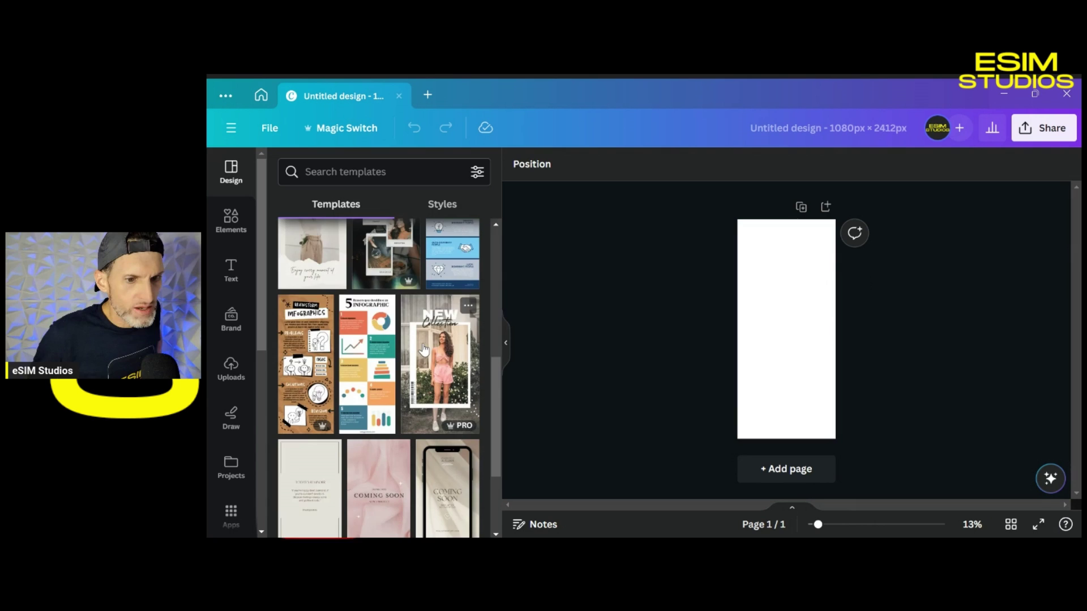
pyautogui.click(377, 181)
pyautogui.write('wall')
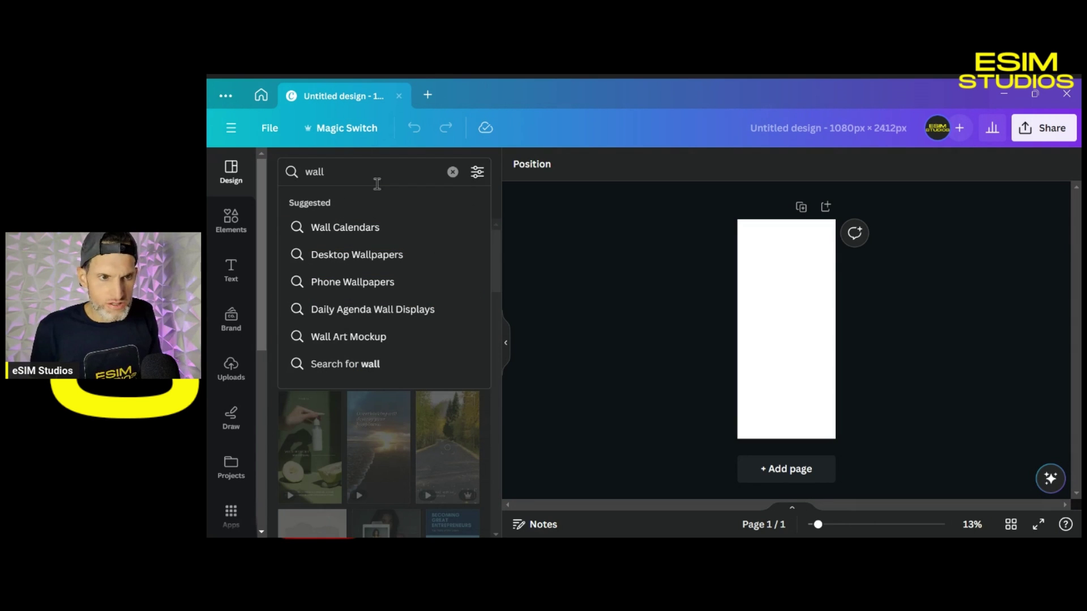
pyautogui.write('pa')
pyautogui.press('BackSpace')
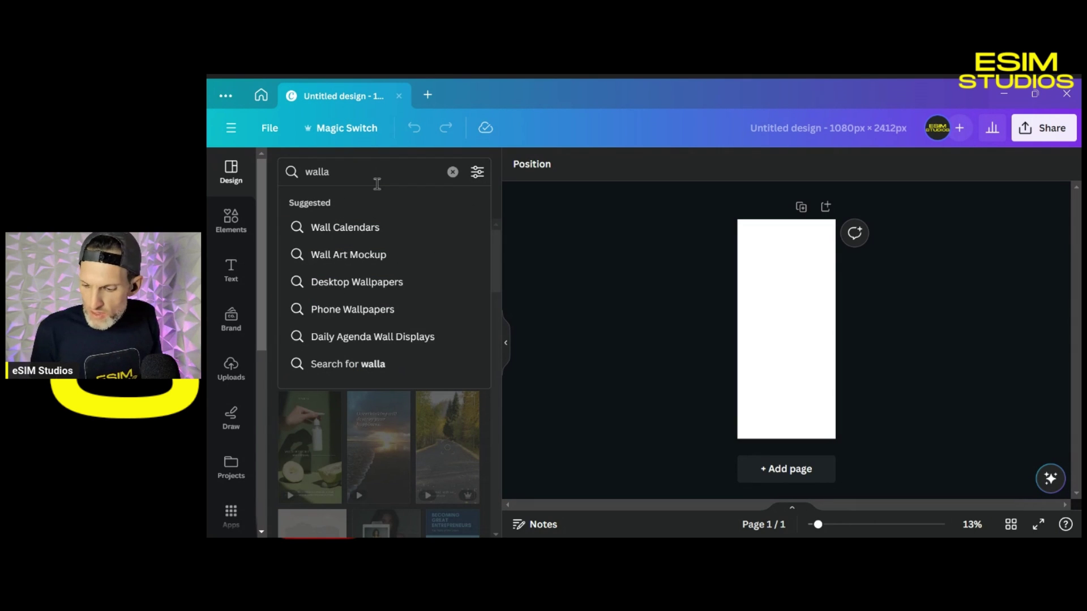
pyautogui.write('paper')
pyautogui.click(351, 256)
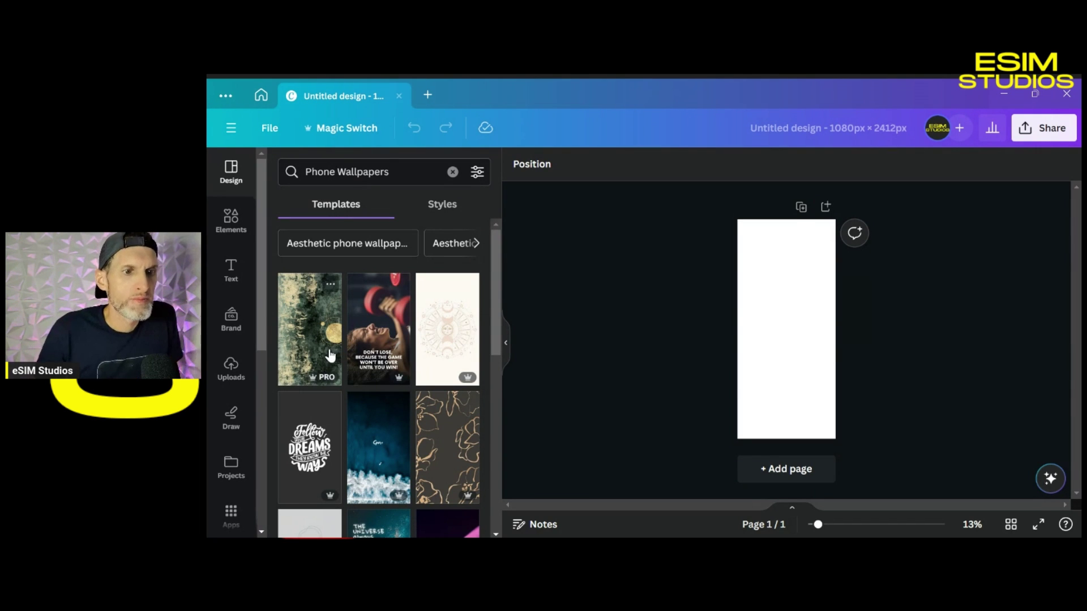
# Step: Browse the suggested searches and switch the search to Aesthetic wallpaper
pyautogui.scroll(-3, 314, 380)
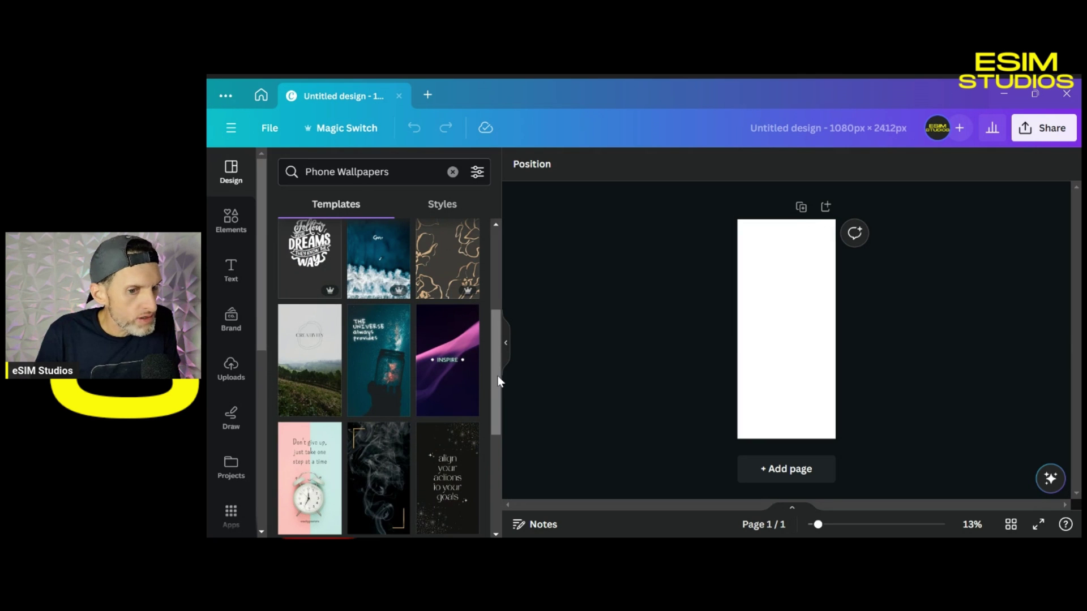
pyautogui.moveTo(497, 376); pyautogui.dragTo(501, 480)
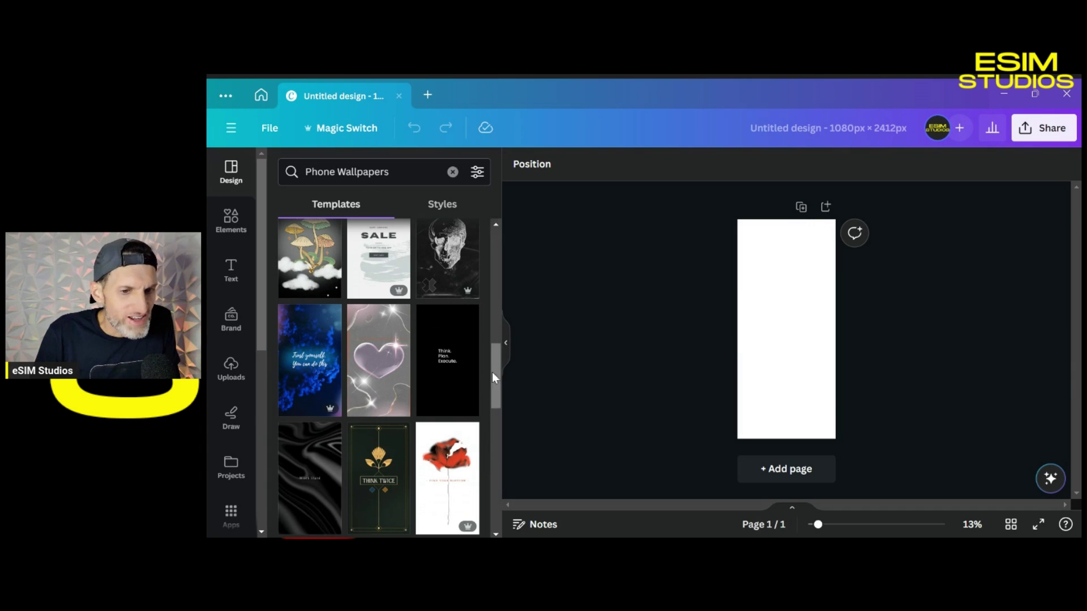
pyautogui.moveTo(500, 391); pyautogui.dragTo(484, 246)
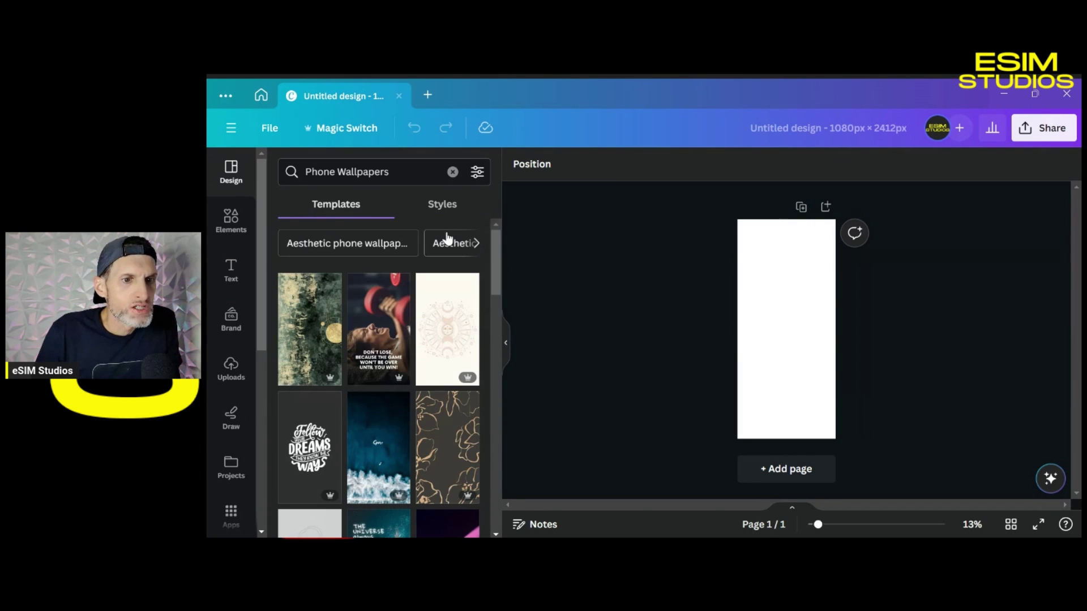
pyautogui.click(478, 248)
pyautogui.click(330, 236)
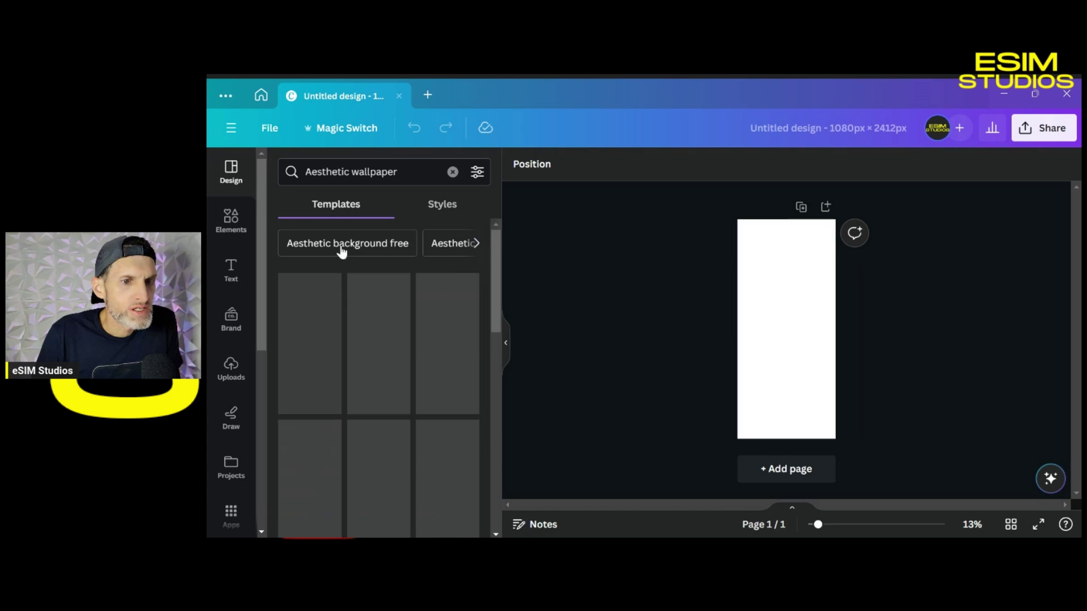
pyautogui.click(478, 246)
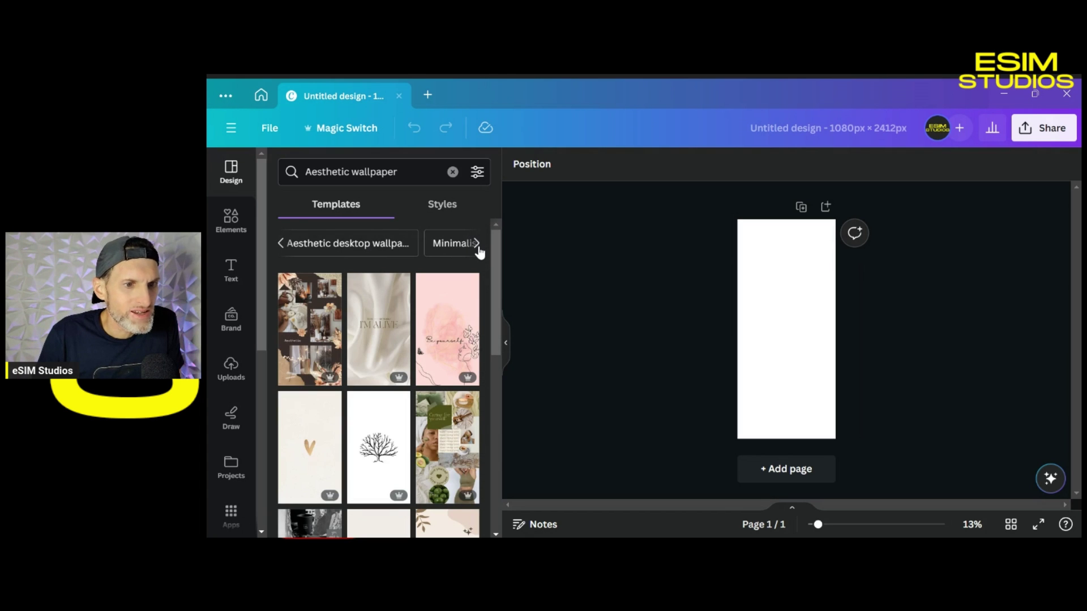
pyautogui.click(479, 252)
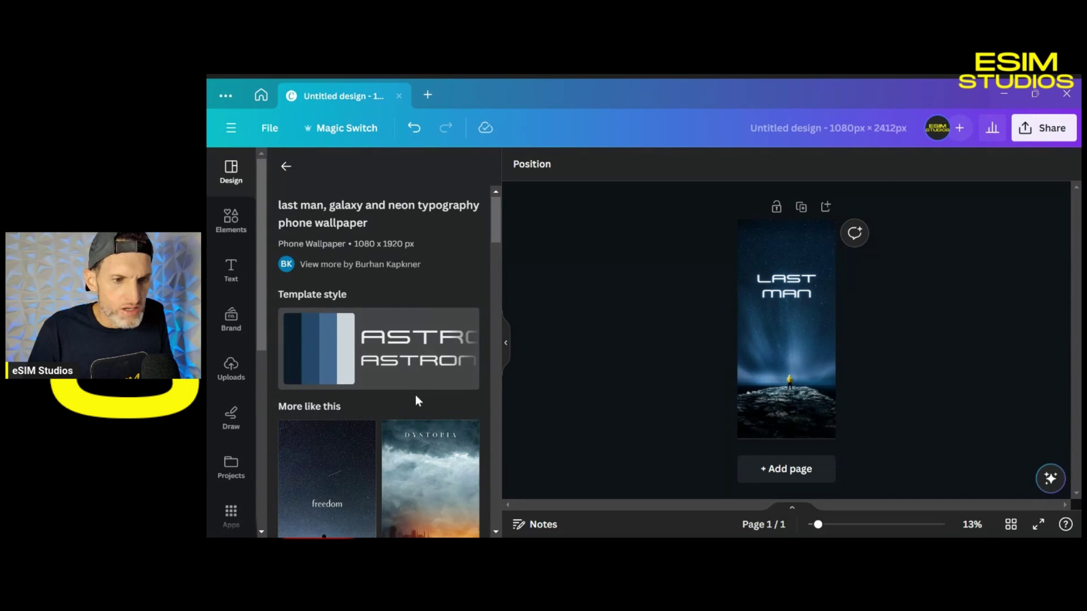
# Step: Open the neon blue SPACE template's details and star it for later
pyautogui.scroll(-3, 417, 402)
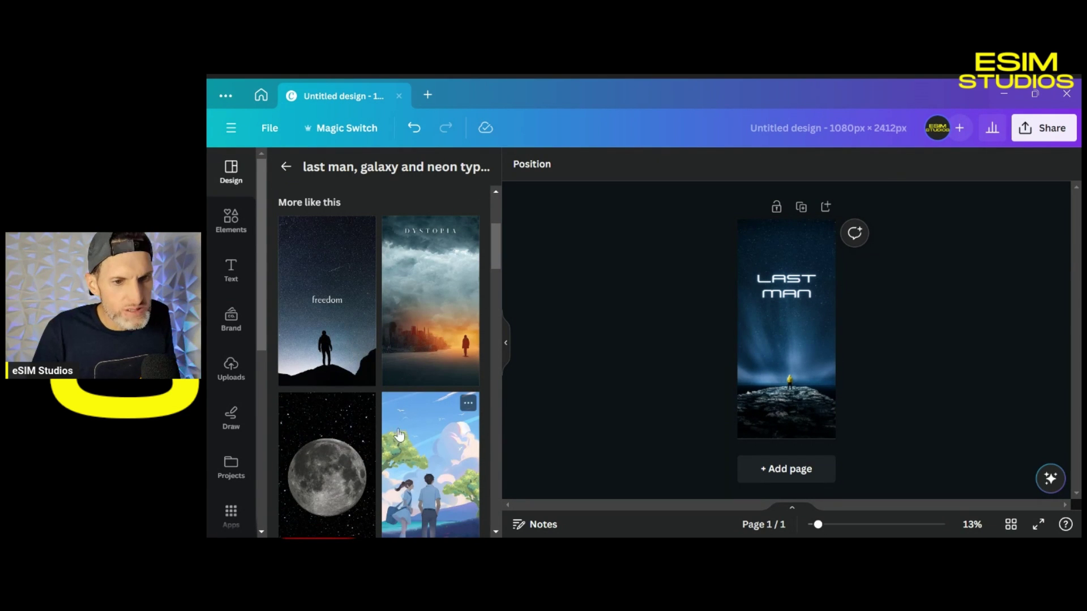
pyautogui.scroll(-3, 378, 345)
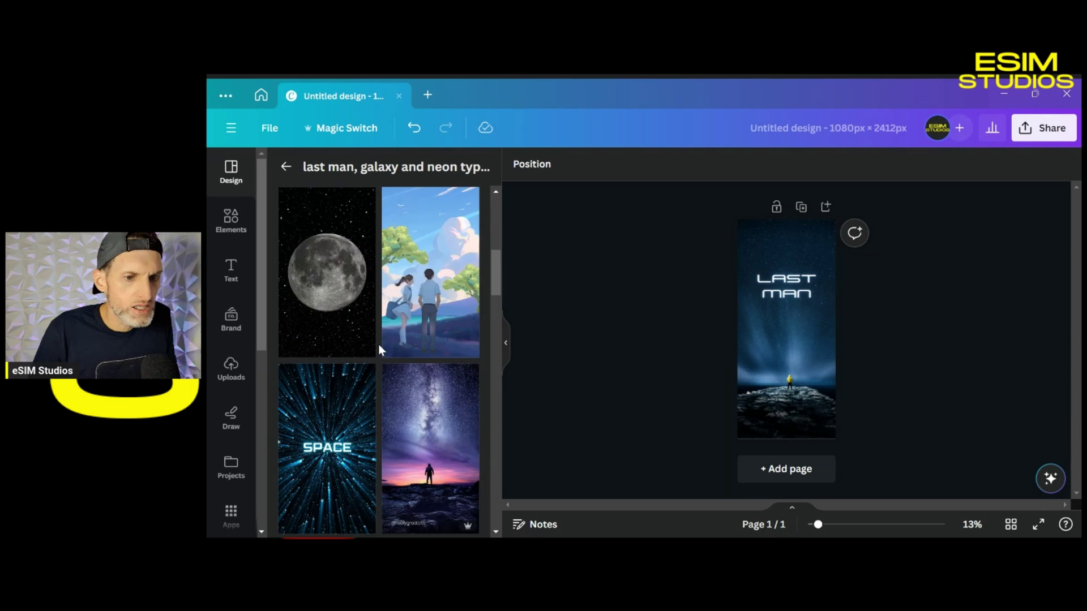
pyautogui.scroll(-3, 379, 345)
pyautogui.scroll(2, 375, 346)
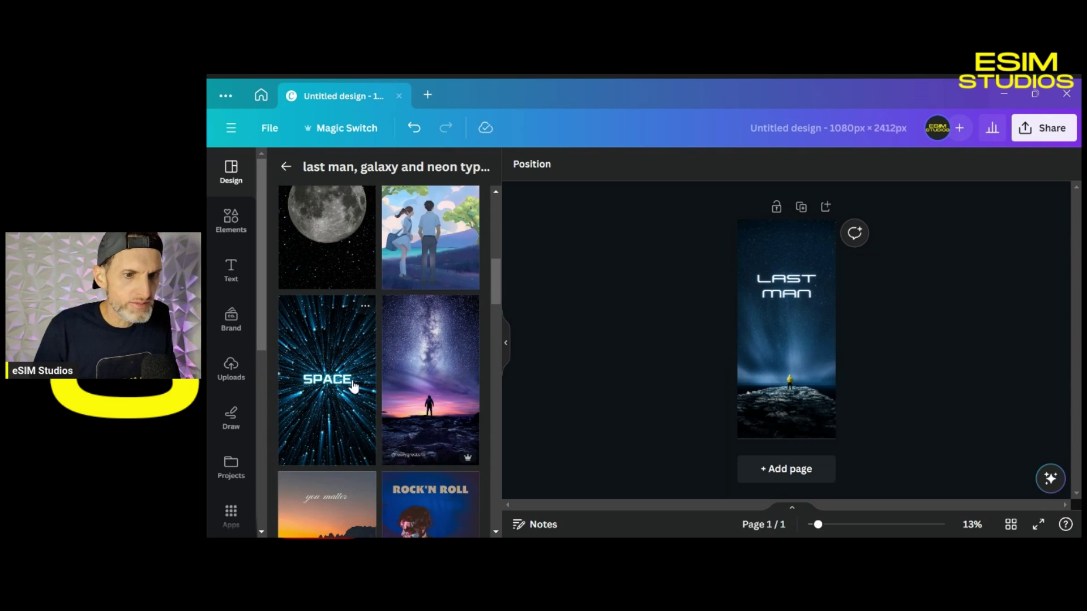
pyautogui.click(365, 309)
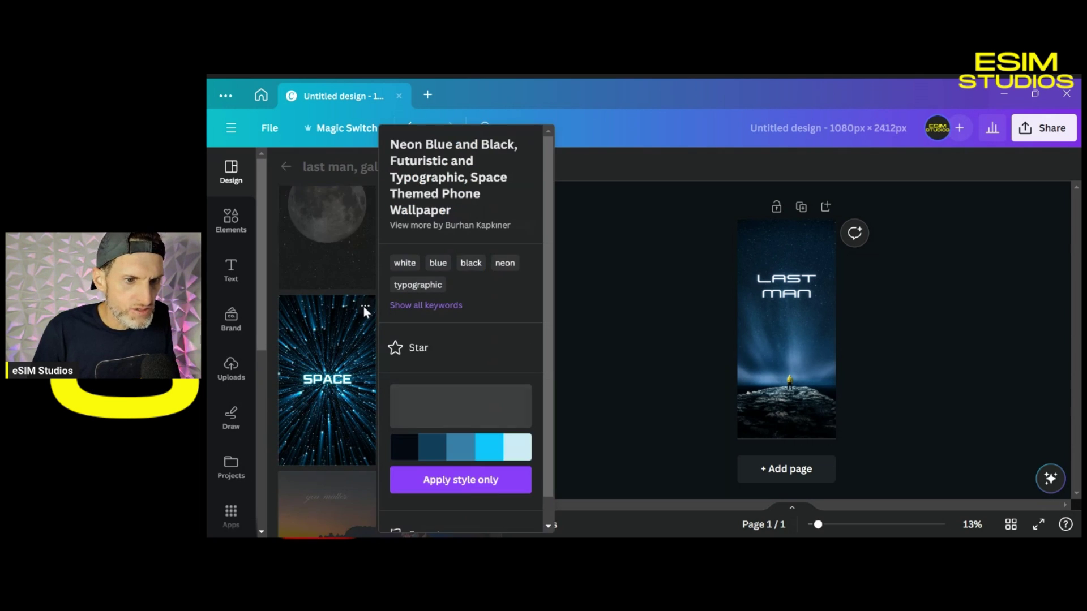
pyautogui.click(397, 347)
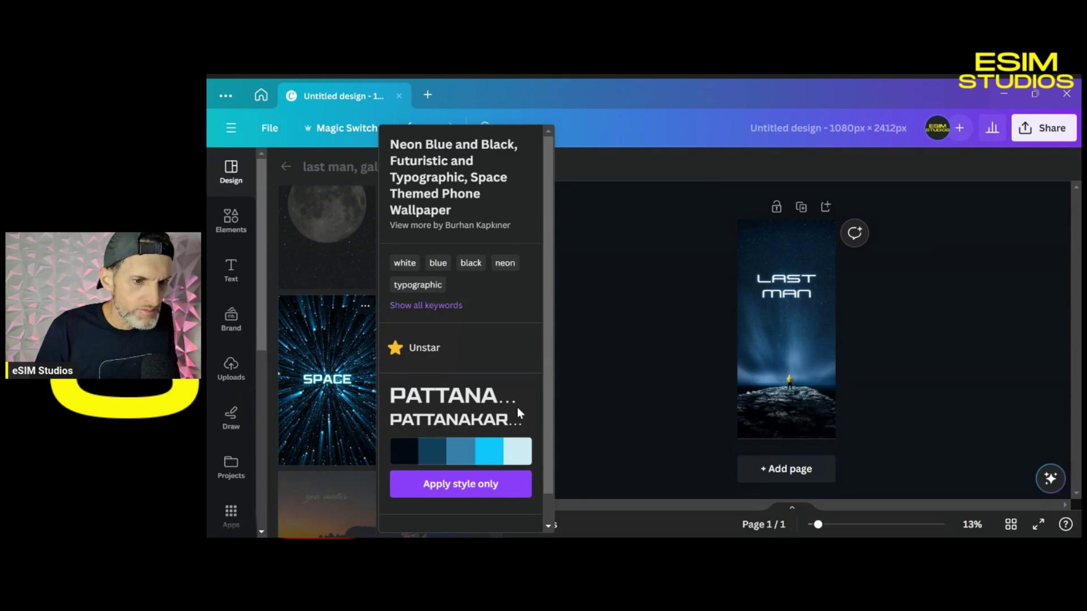
pyautogui.click(592, 409)
pyautogui.moveTo(409, 352)
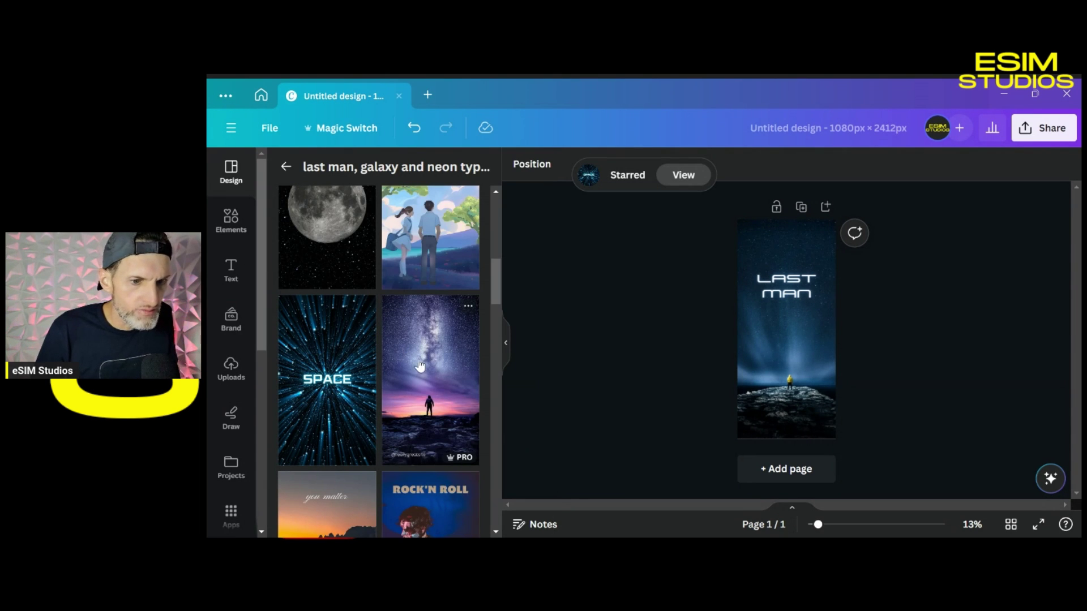
# Step: Apply the neon blue SPACE template to the page, leaving nothing selected
pyautogui.scroll(-6, 419, 366)
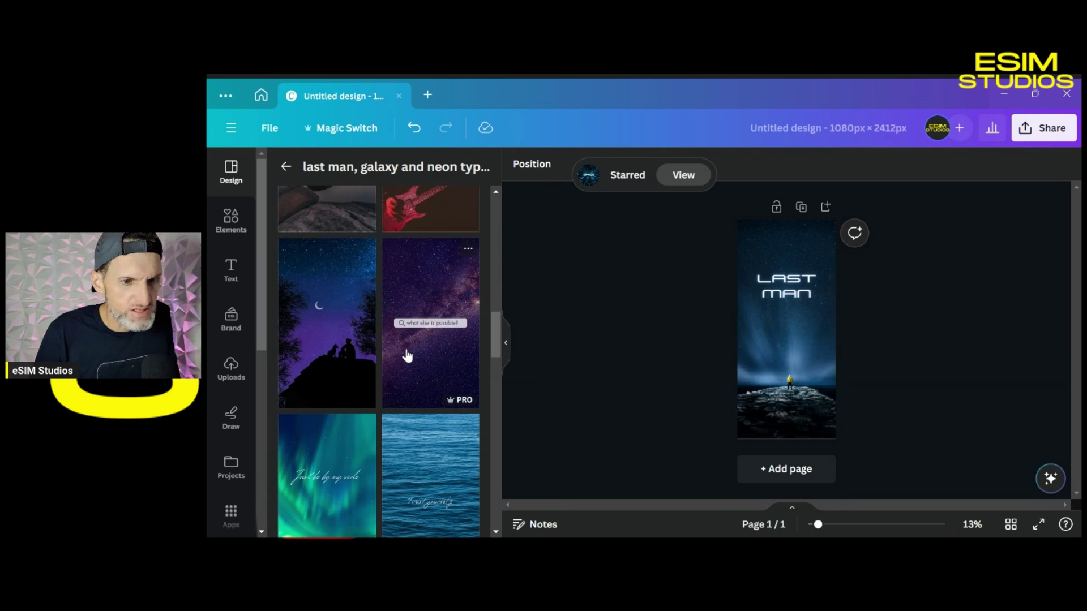
pyautogui.scroll(-5, 407, 355)
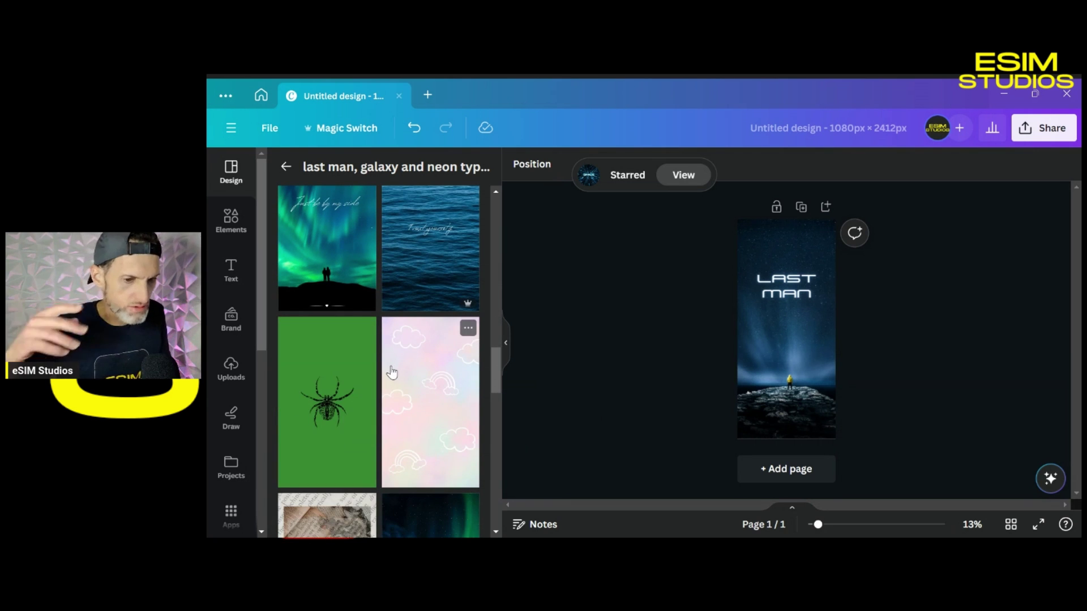
pyautogui.scroll(-3, 423, 383)
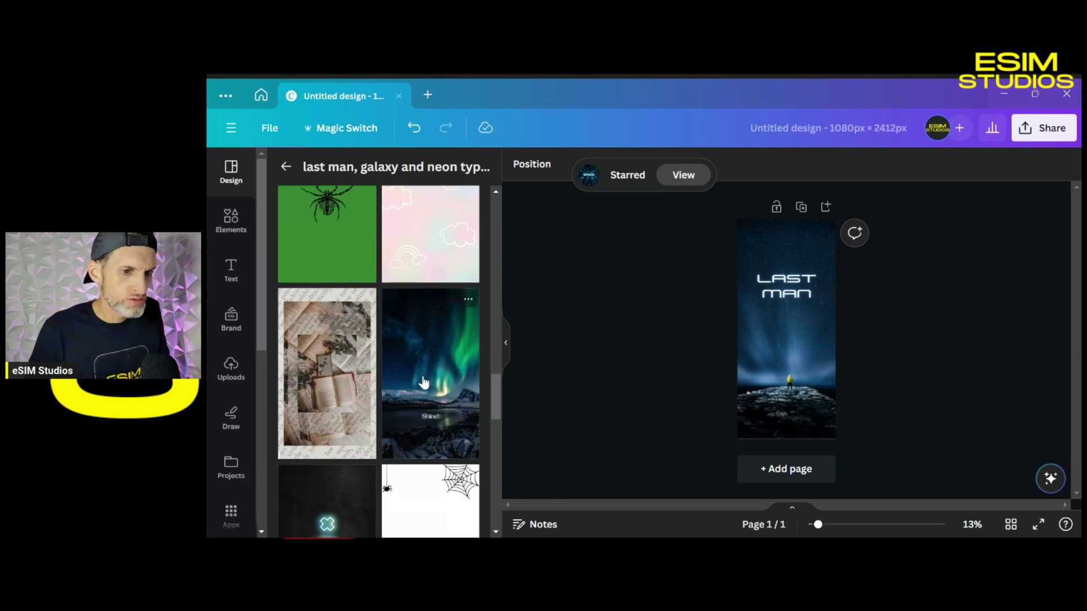
pyautogui.scroll(-3, 379, 351)
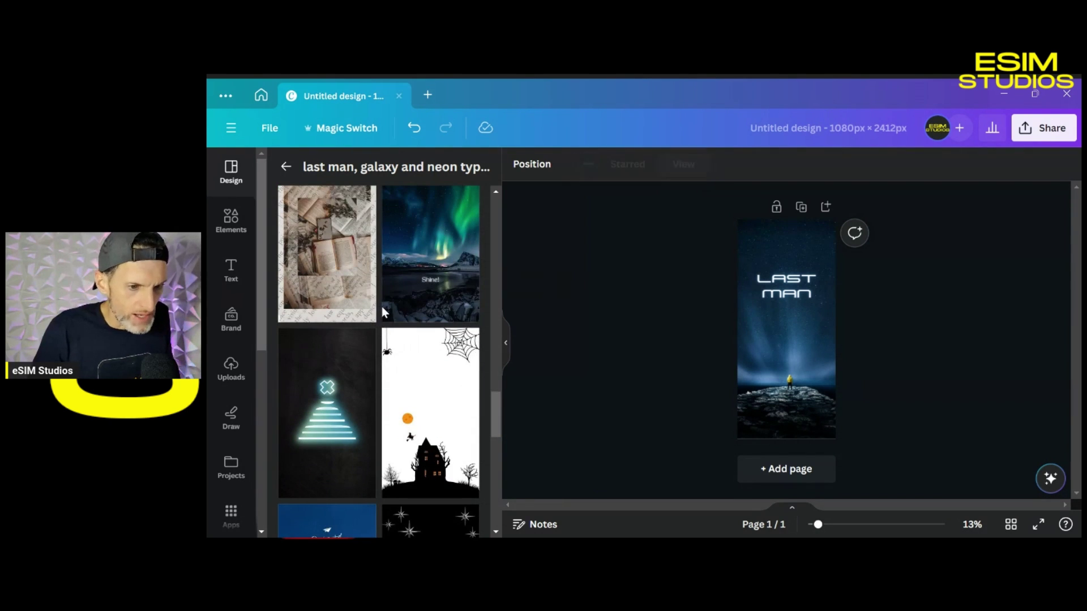
pyautogui.scroll(10, 391, 323)
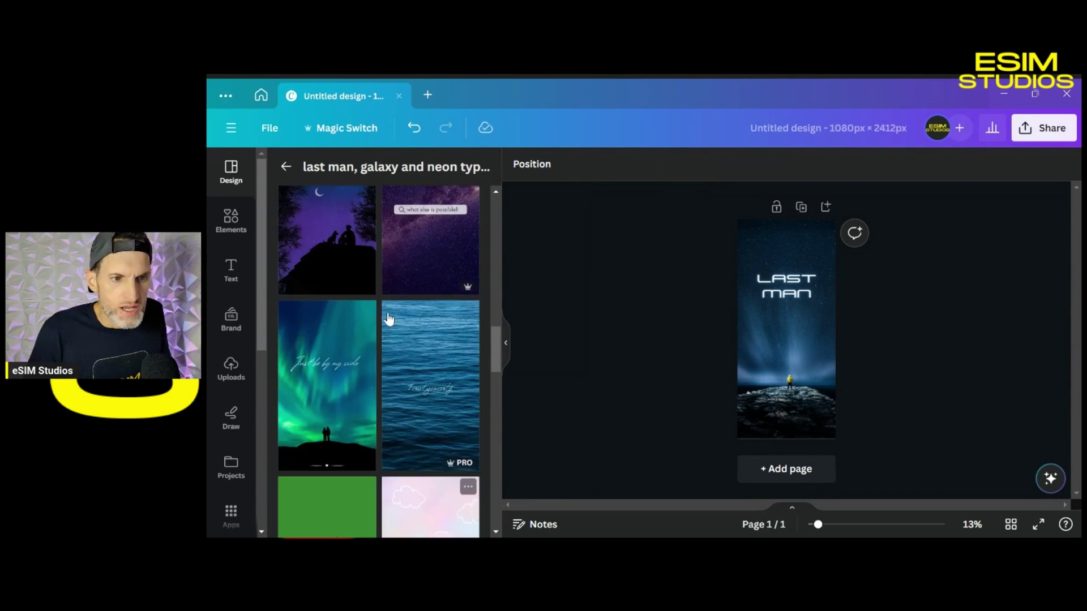
pyautogui.scroll(3, 384, 317)
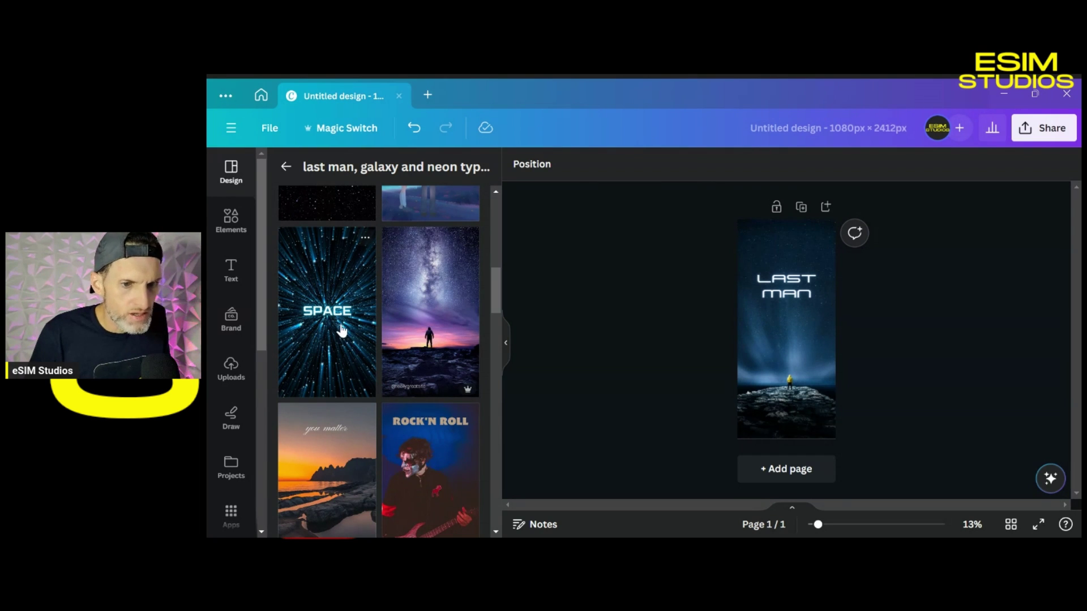
pyautogui.click(342, 331)
pyautogui.click(750, 372)
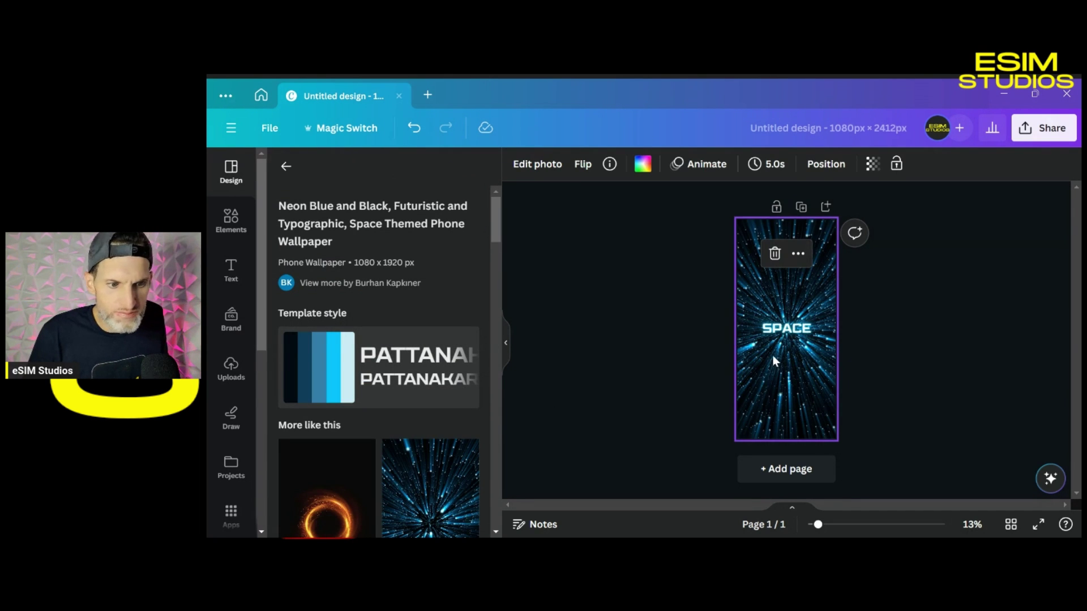
pyautogui.click(656, 340)
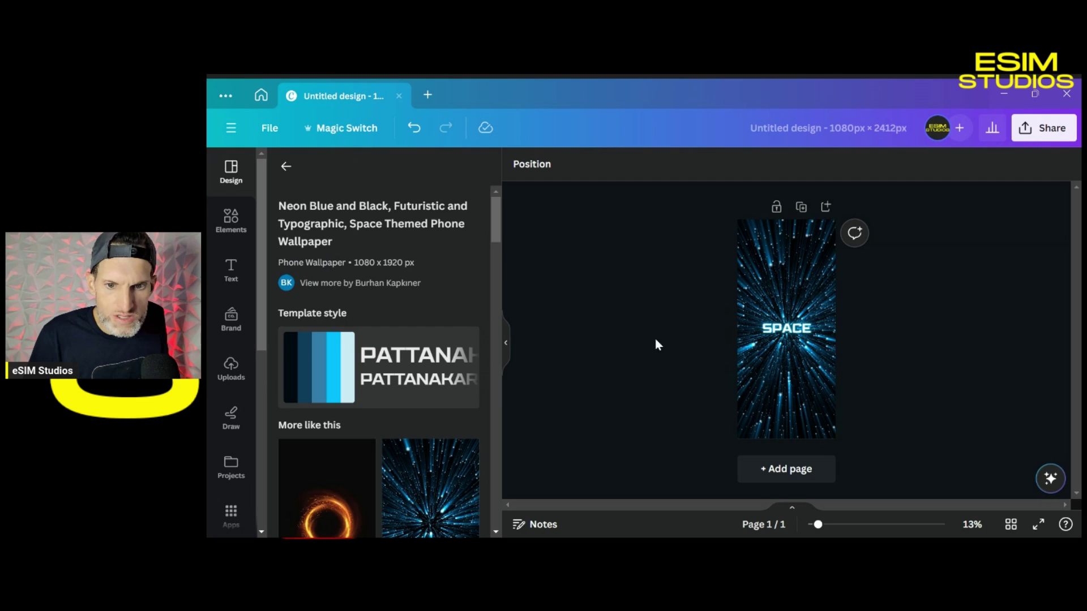
pyautogui.scroll(-10, 376, 436)
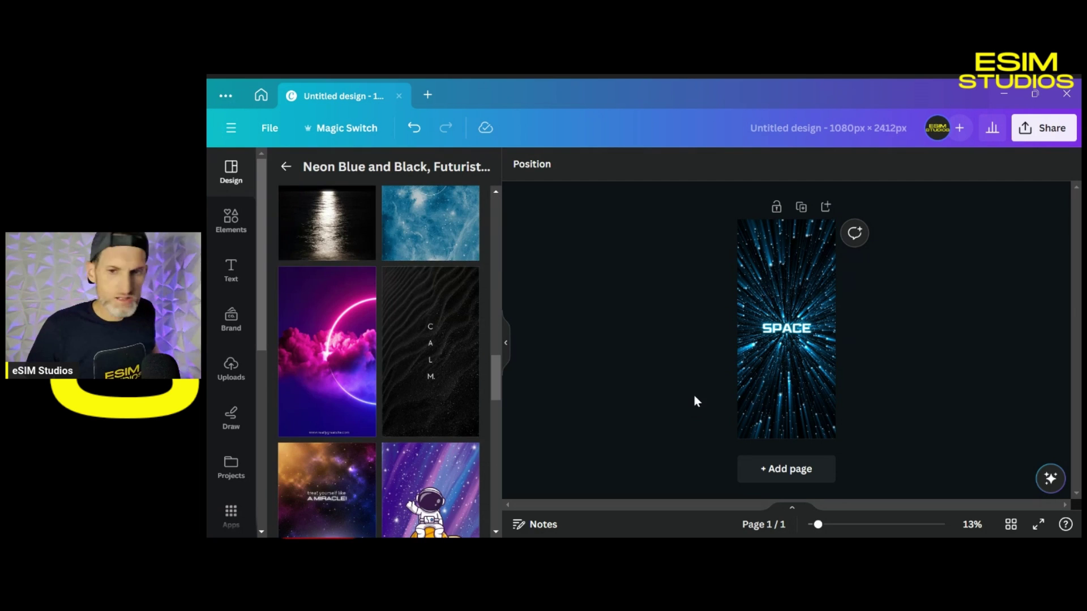
# Step: Change the SPACE headline to ESIM and move it slightly higher
pyautogui.click(799, 331)
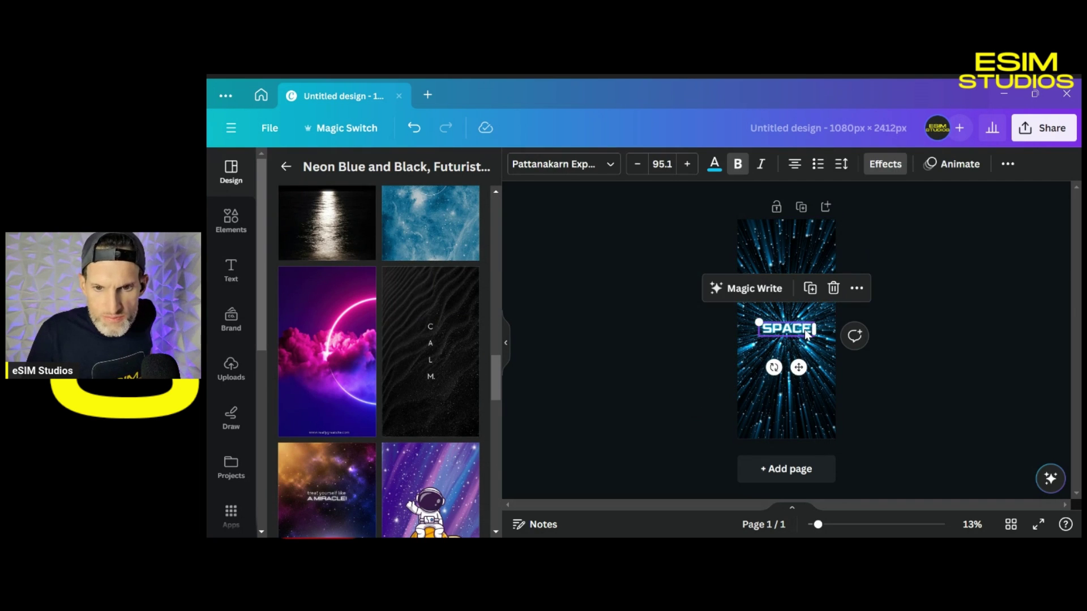
pyautogui.doubleClick(807, 332)
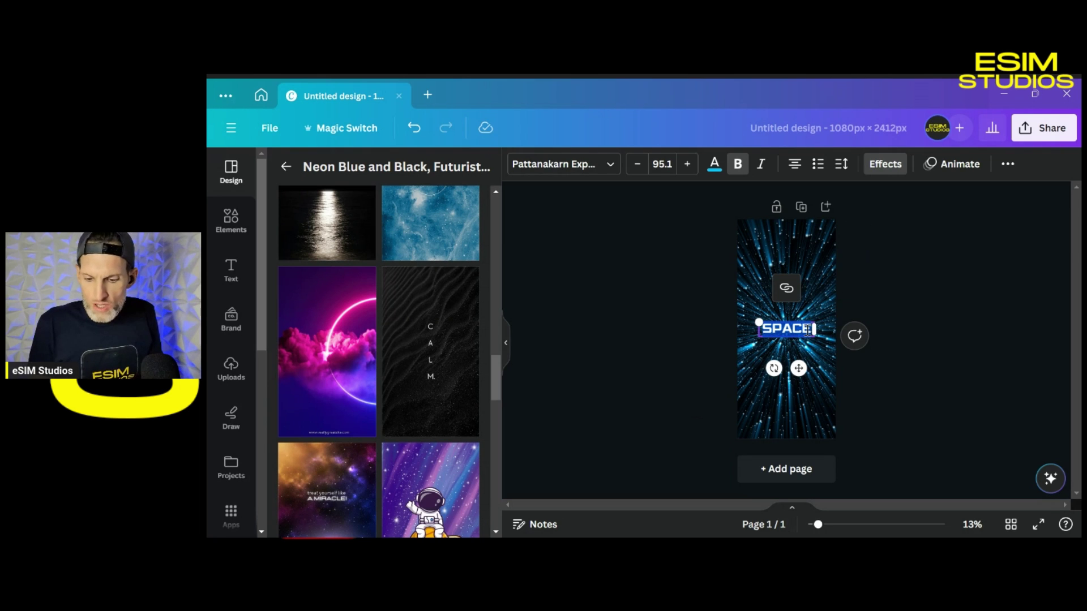
pyautogui.write('E')
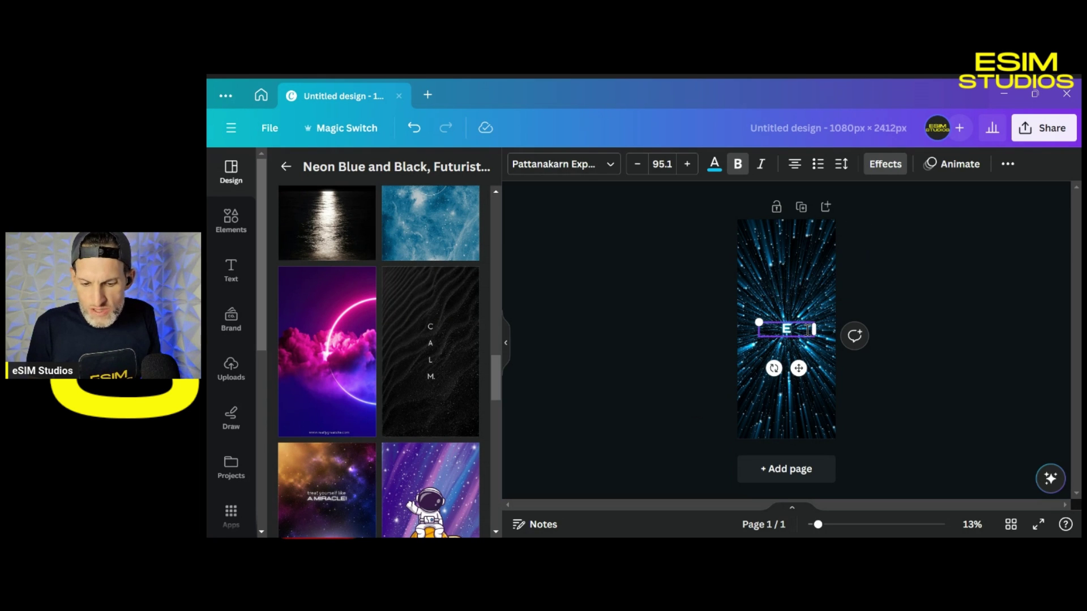
pyautogui.write('SIM')
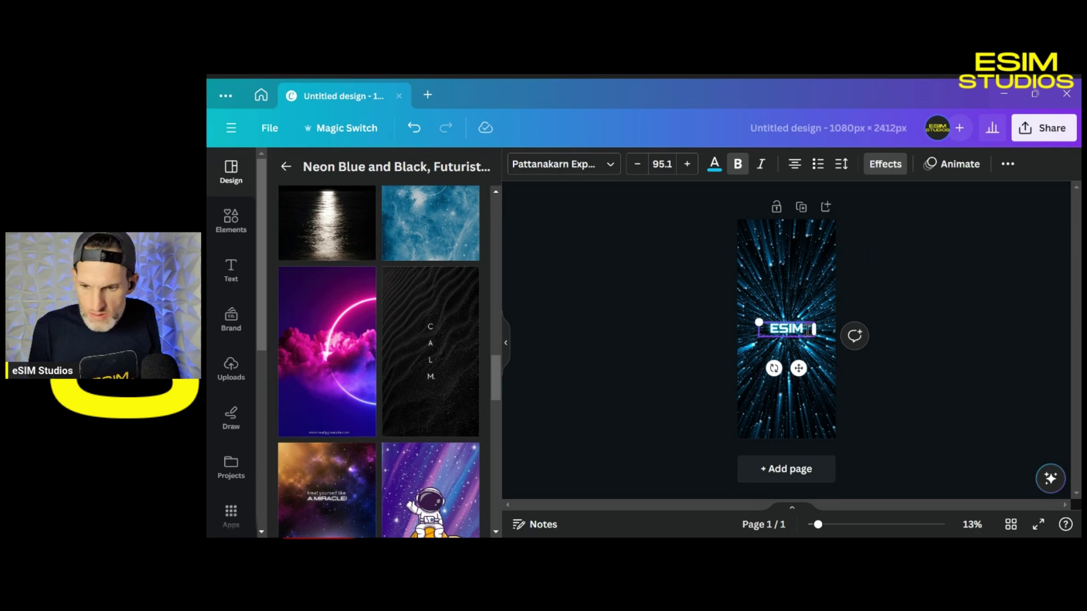
pyautogui.click(935, 376)
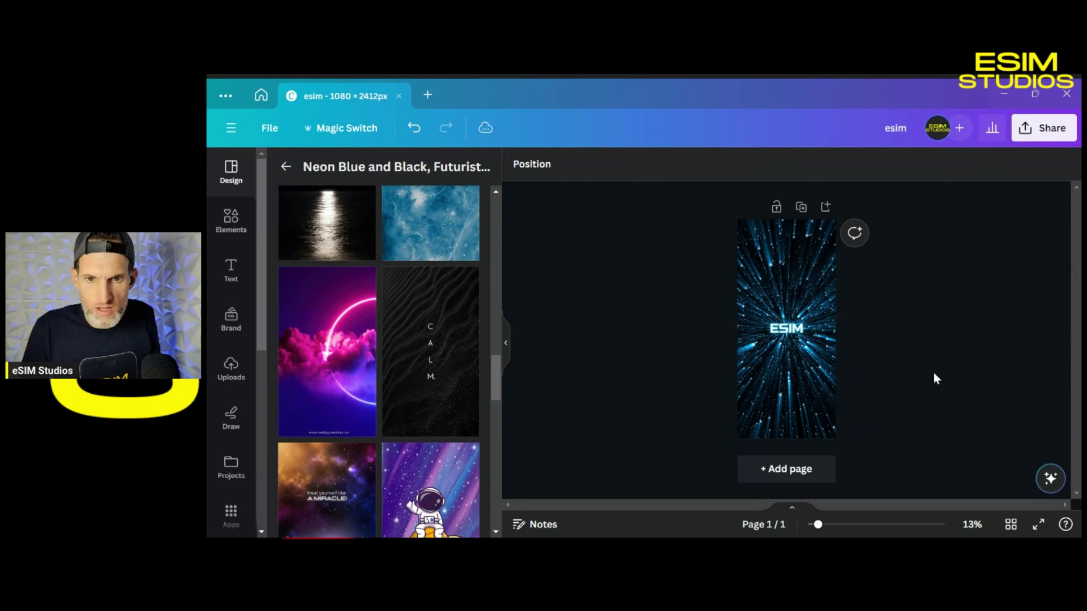
pyautogui.click(787, 333)
pyautogui.moveTo(799, 367); pyautogui.dragTo(799, 360)
# Step: Enlarge ESIM to font size 128 and nudge it up, centred on the page
pyautogui.click(685, 165)
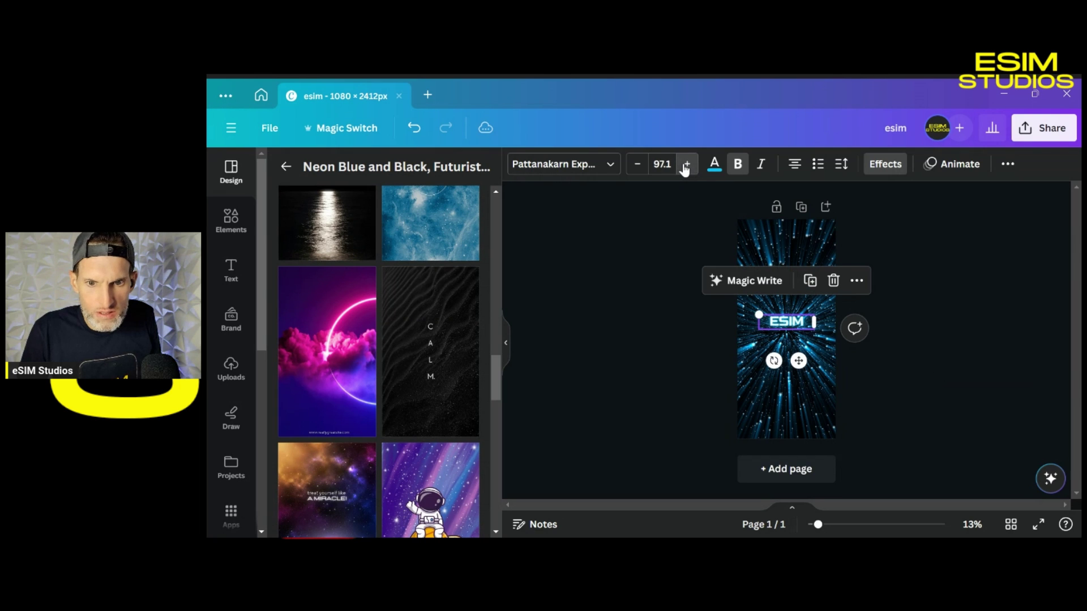
pyautogui.click(685, 166)
pyautogui.click(686, 165)
pyautogui.click(686, 166)
pyautogui.click(686, 165)
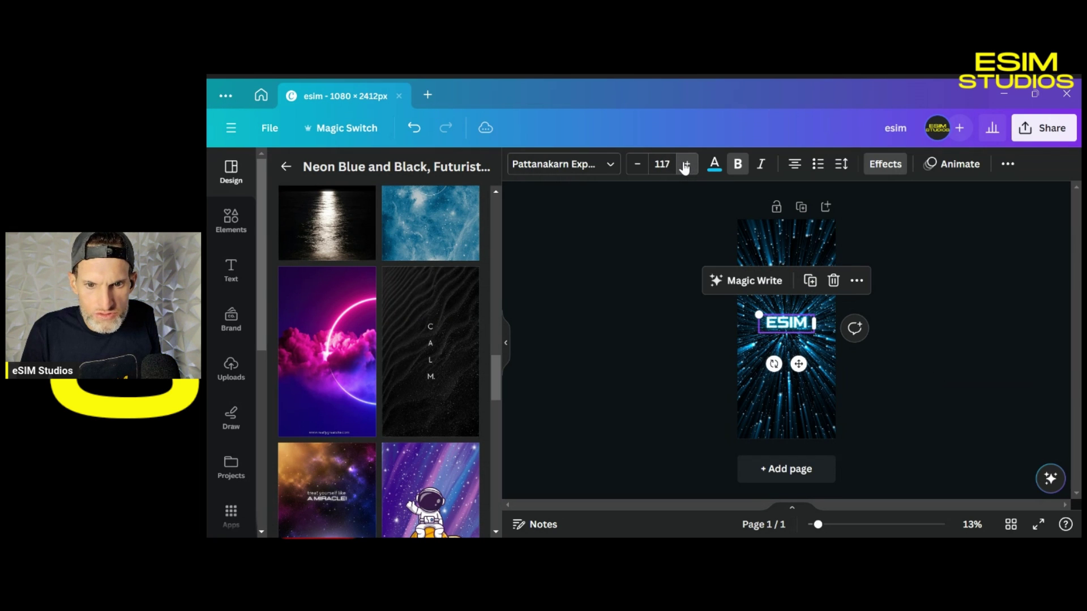
pyautogui.click(685, 166)
pyautogui.click(686, 165)
pyautogui.click(685, 165)
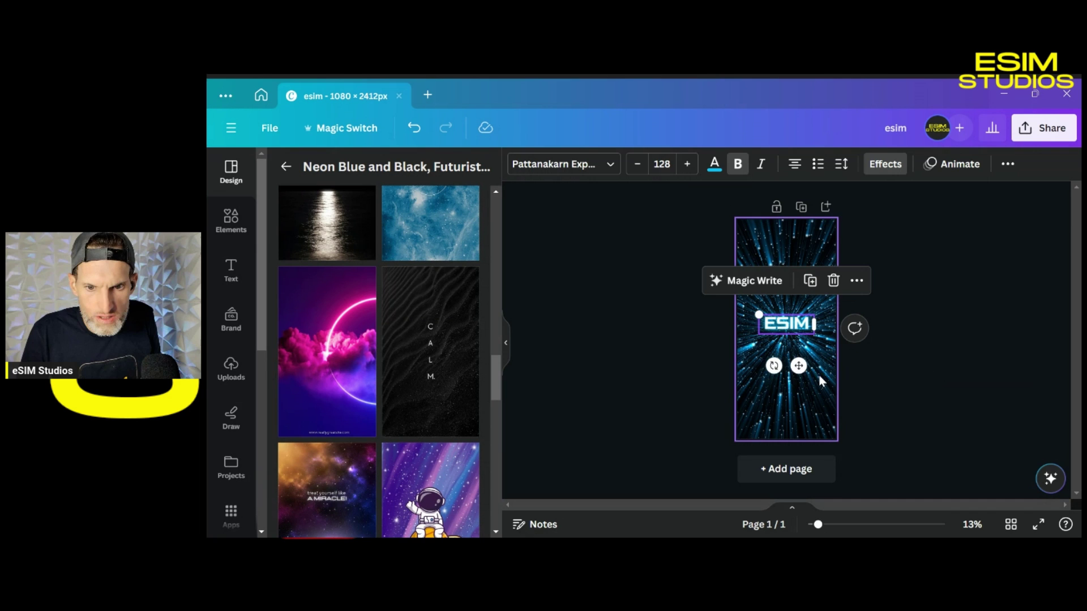
pyautogui.moveTo(799, 365); pyautogui.dragTo(801, 360)
pyautogui.click(679, 344)
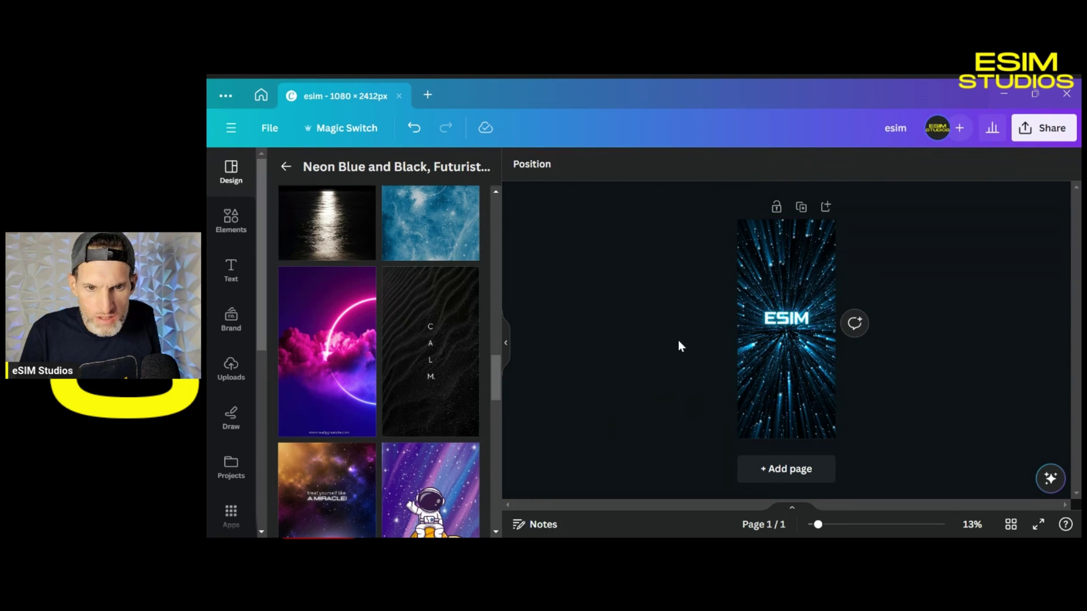
# Step: Duplicate ESIM just below it, retype the copy as STUDIOS, and widen its box
pyautogui.click(789, 320)
pyautogui.click(809, 275)
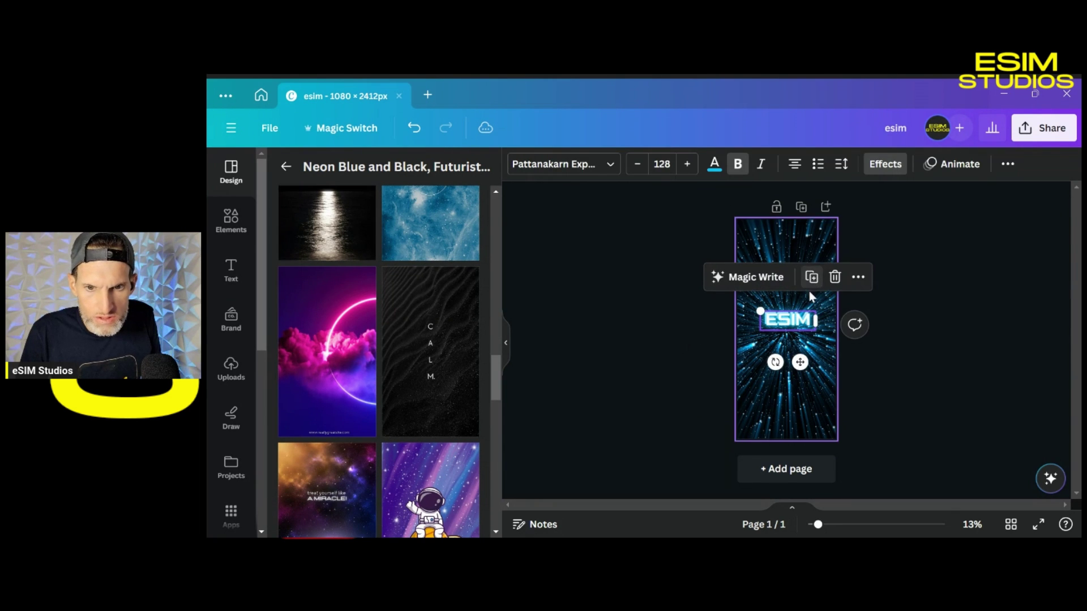
pyautogui.moveTo(799, 368); pyautogui.dragTo(800, 383)
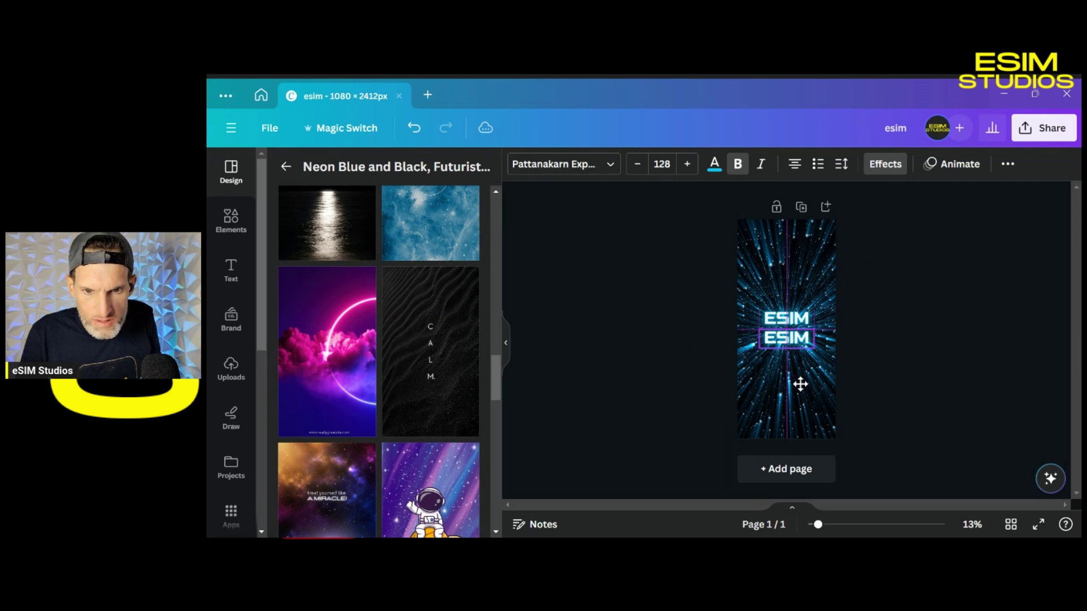
pyautogui.doubleClick(795, 338)
pyautogui.write('ST')
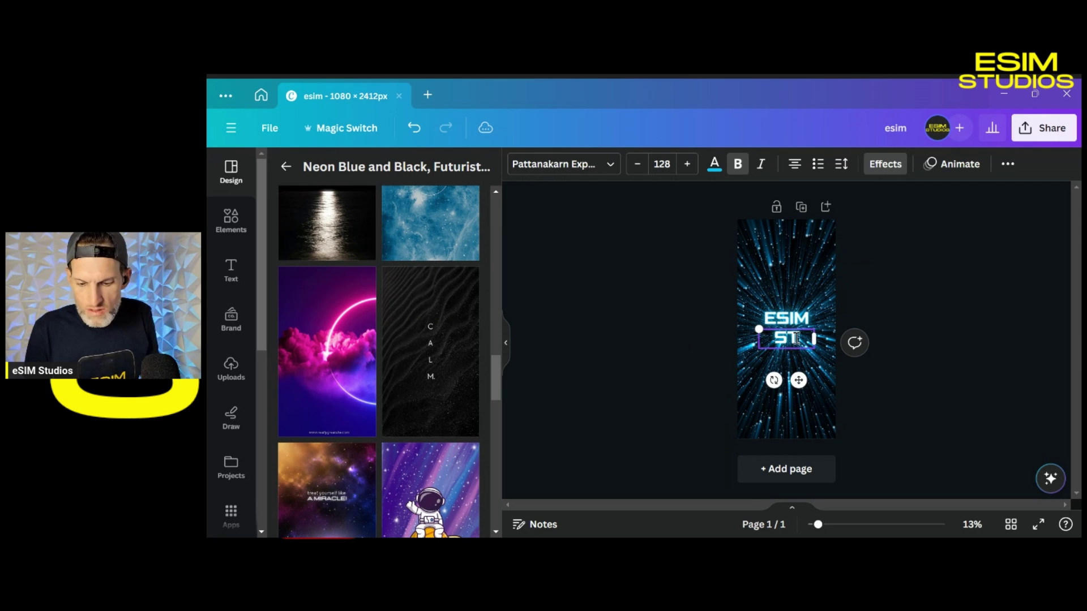
pyautogui.write('UDIOS')
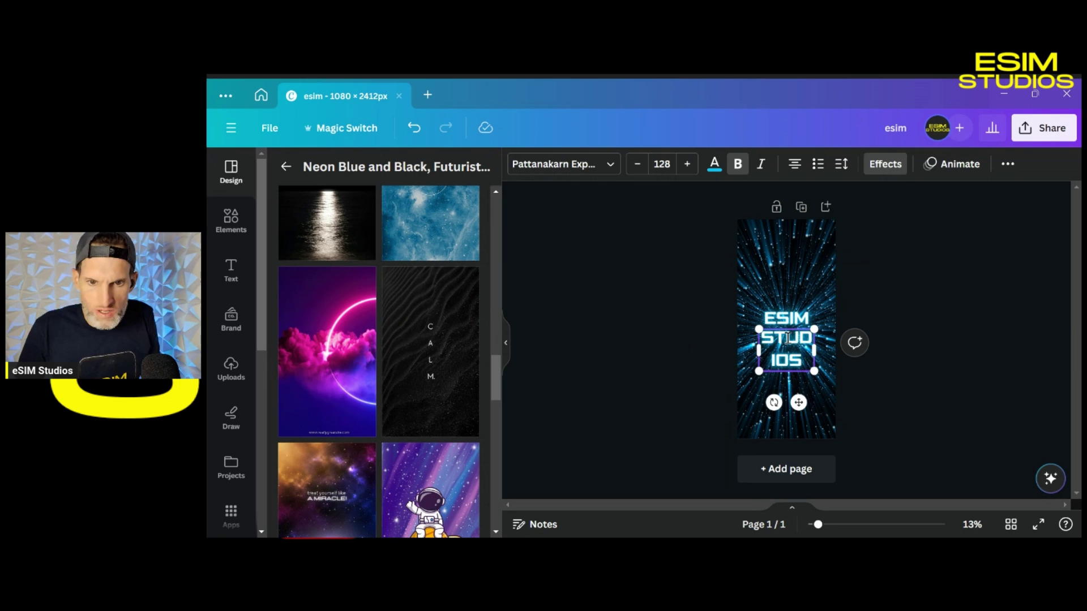
pyautogui.moveTo(815, 350); pyautogui.dragTo(825, 351)
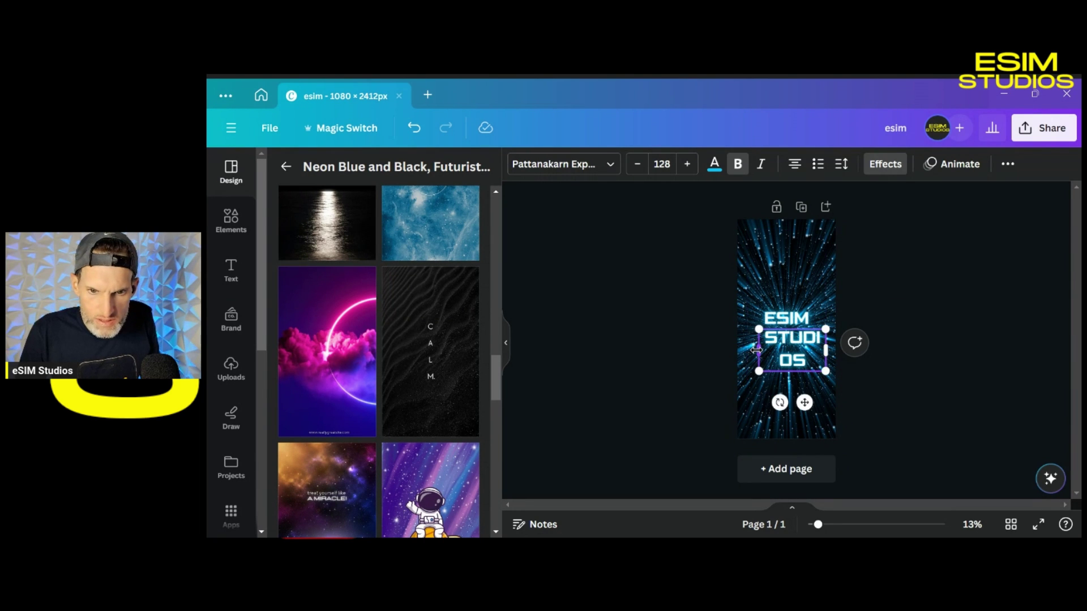
pyautogui.moveTo(756, 350); pyautogui.dragTo(747, 351)
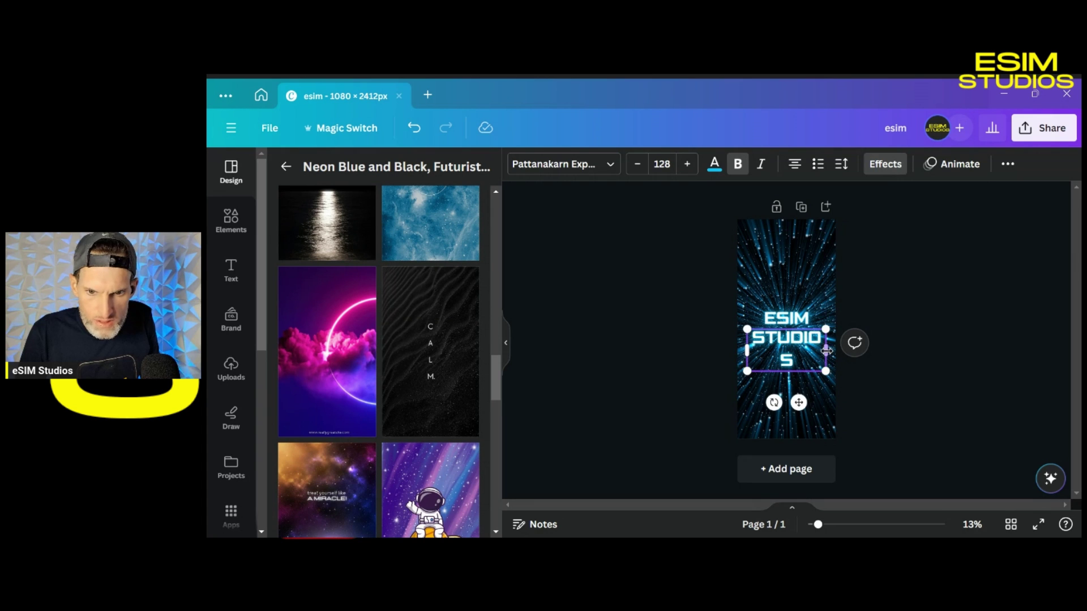
# Step: Shrink STUDIOS to font size 121 so it fits one line beneath ESIM
pyautogui.click(637, 168)
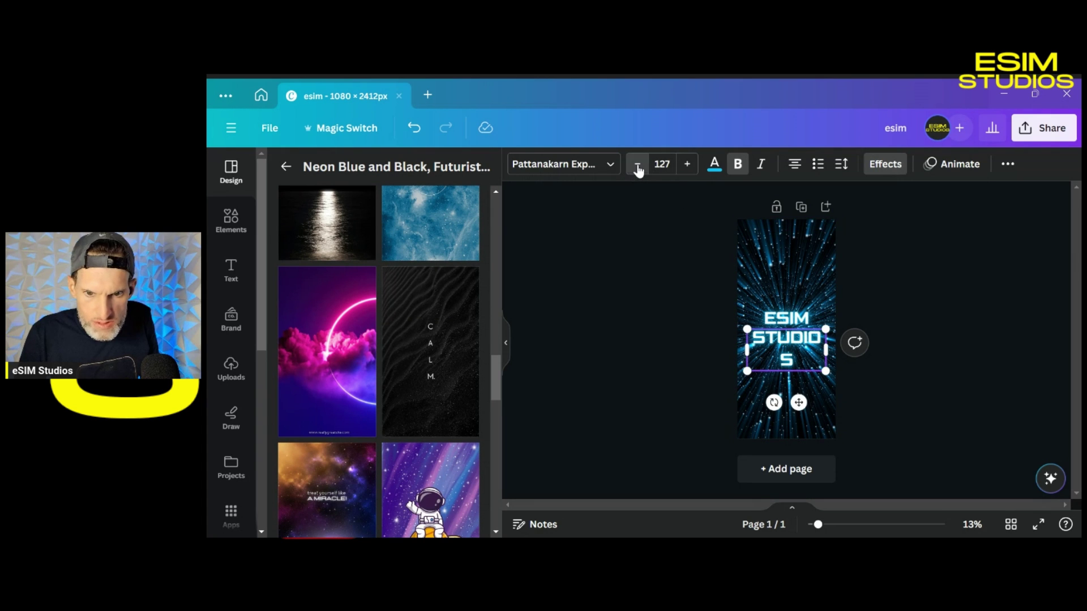
pyautogui.click(638, 167)
pyautogui.click(638, 167)
pyautogui.click(638, 168)
pyautogui.click(637, 167)
pyautogui.click(637, 168)
pyautogui.click(637, 168)
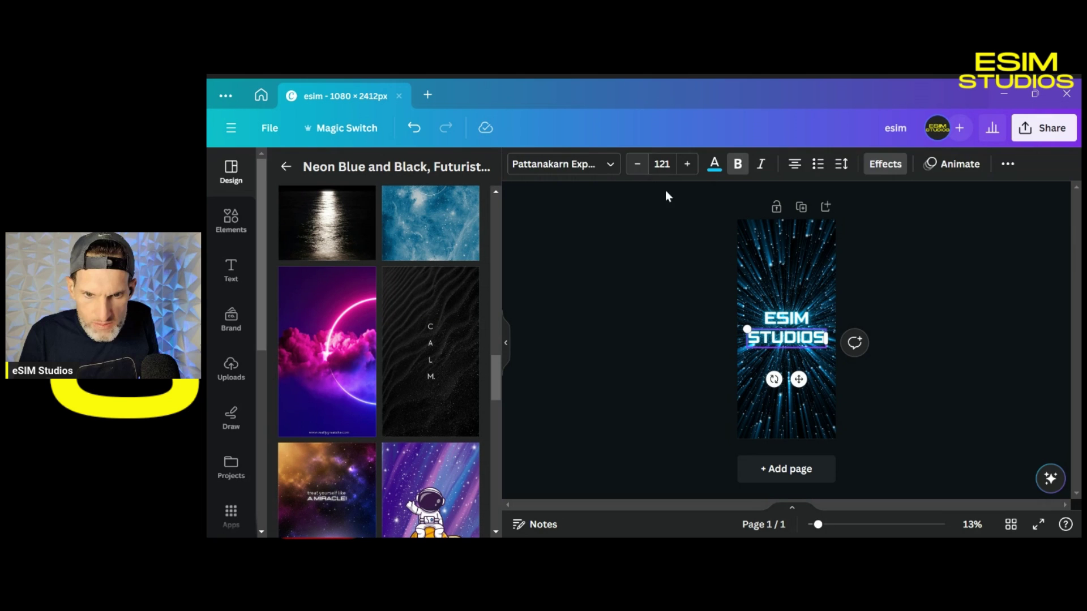
pyautogui.click(618, 294)
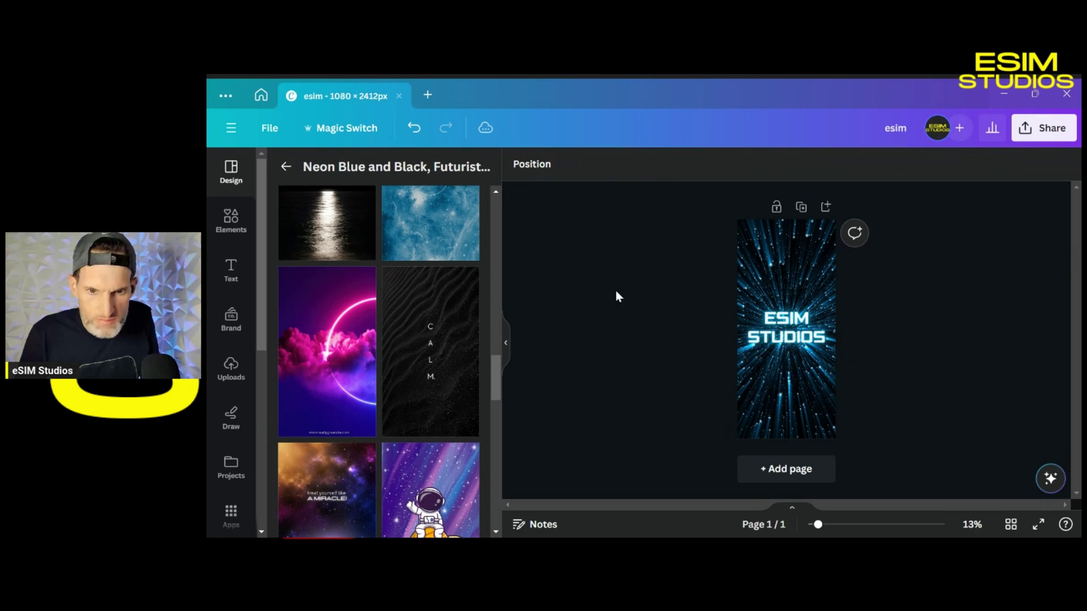
pyautogui.click(759, 340)
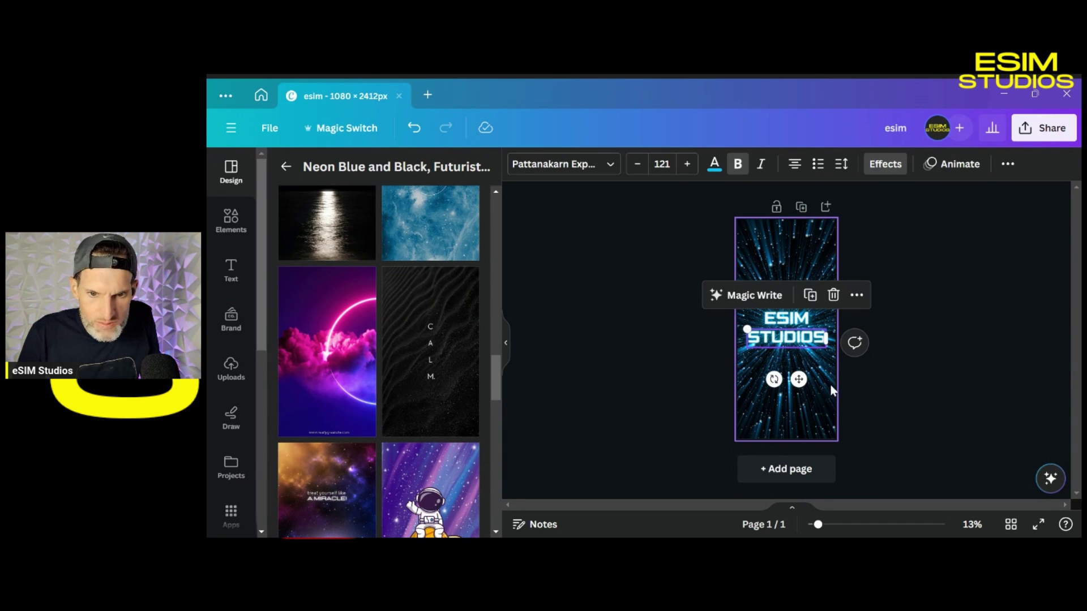
pyautogui.click(800, 383)
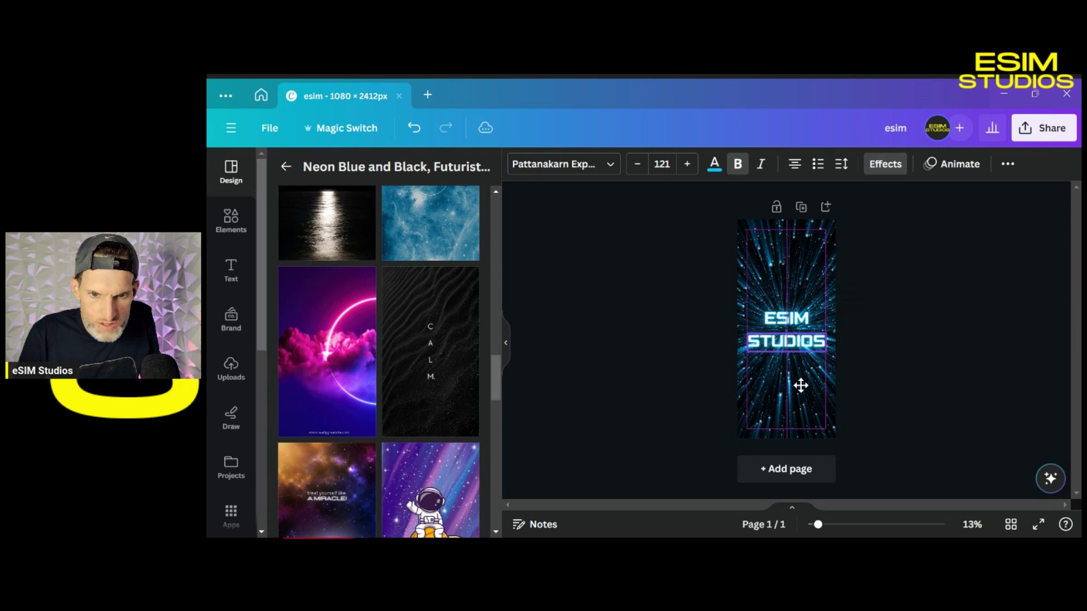
pyautogui.click(712, 353)
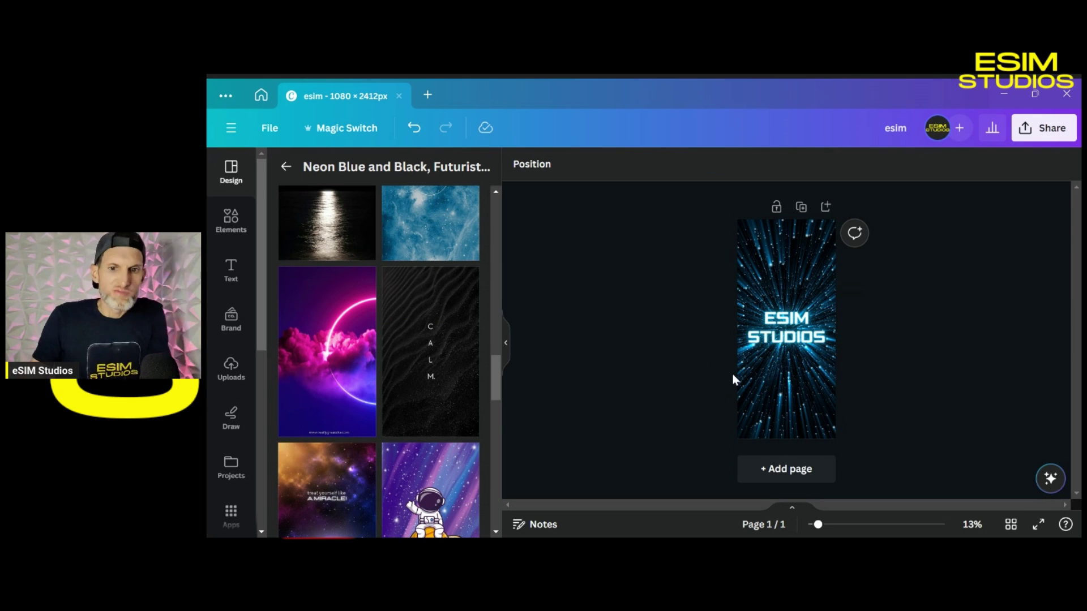
pyautogui.click(793, 317)
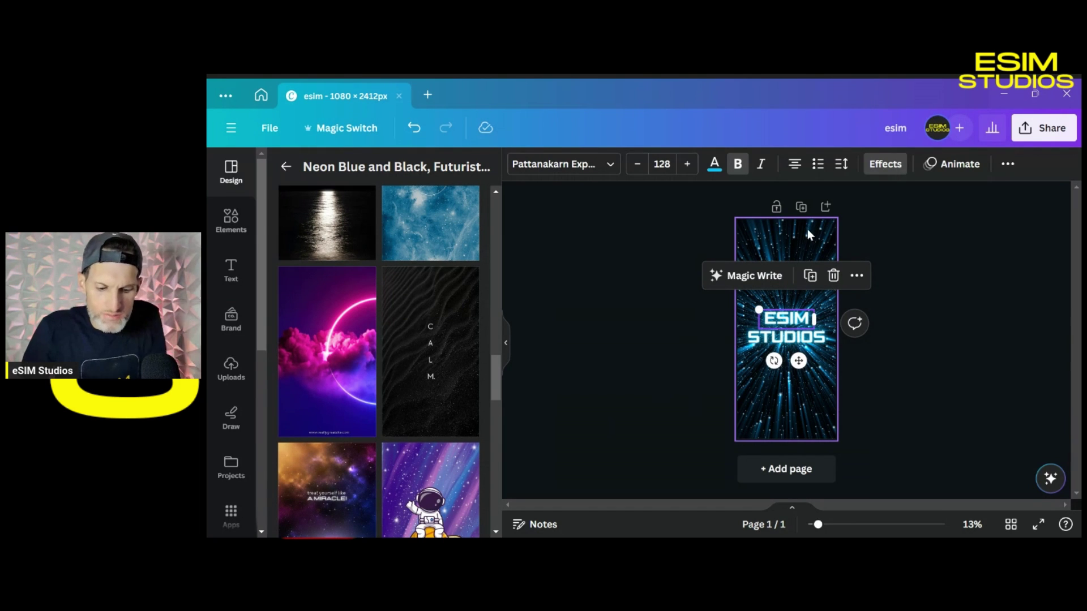
pyautogui.keyDown('shift'); pyautogui.click(787, 338); pyautogui.keyUp('shift')
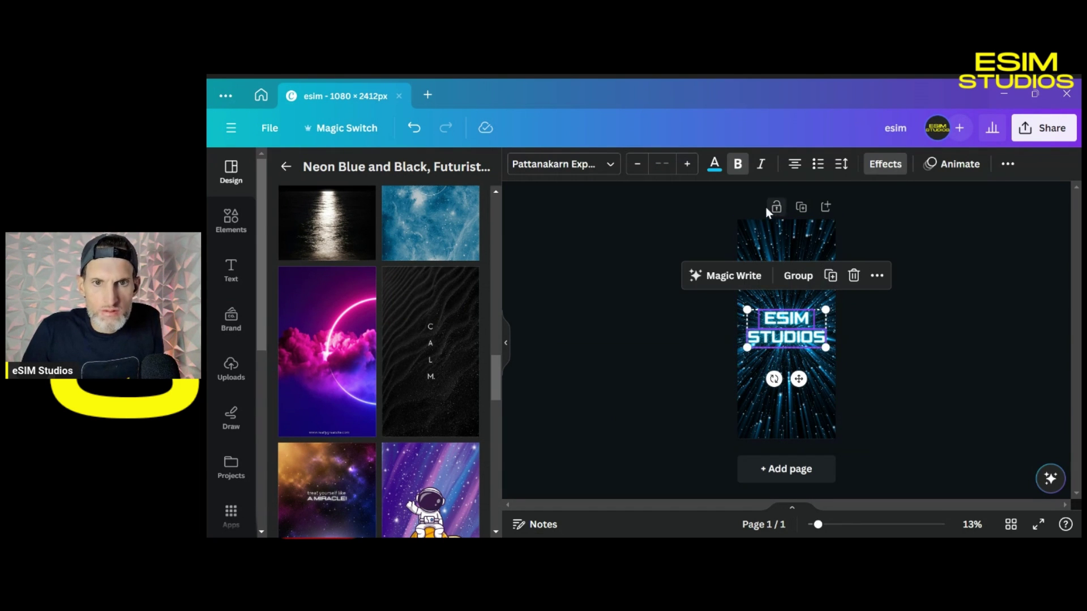
pyautogui.click(716, 167)
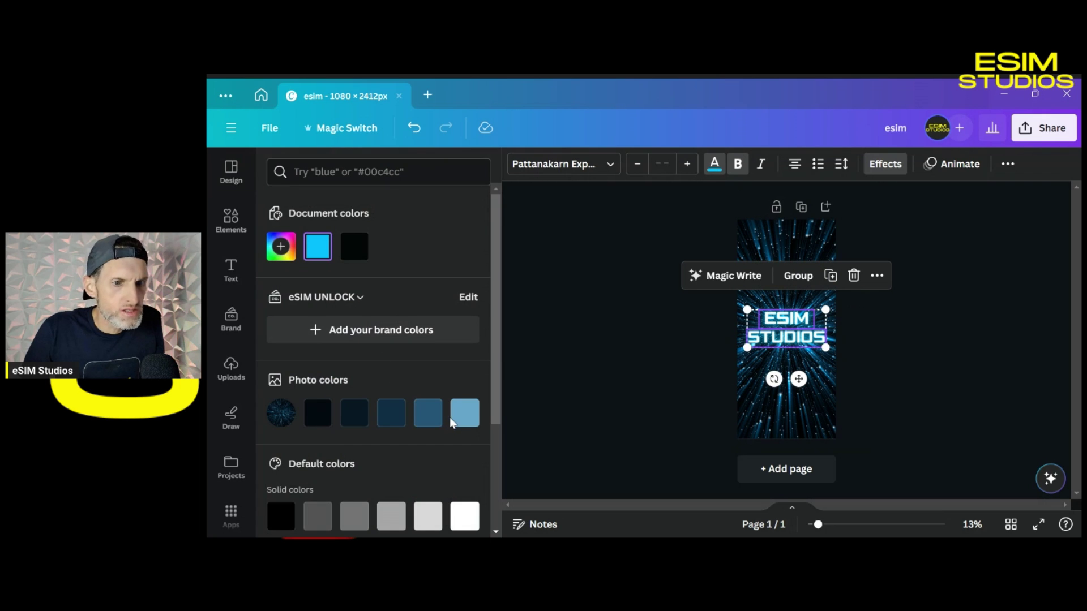
pyautogui.click(468, 515)
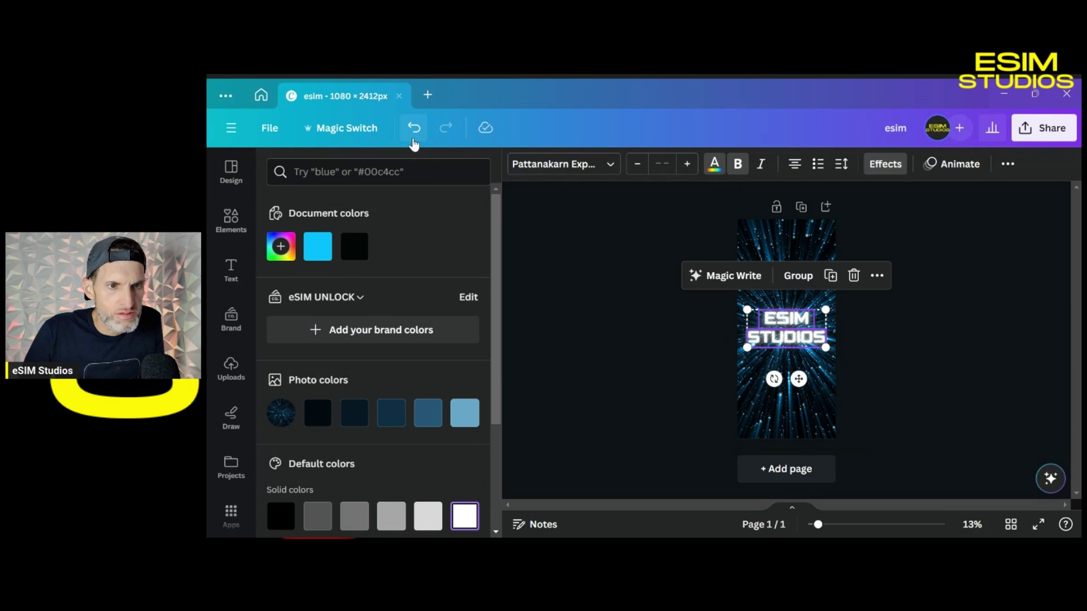
pyautogui.click(414, 132)
pyautogui.scroll(-3, 430, 390)
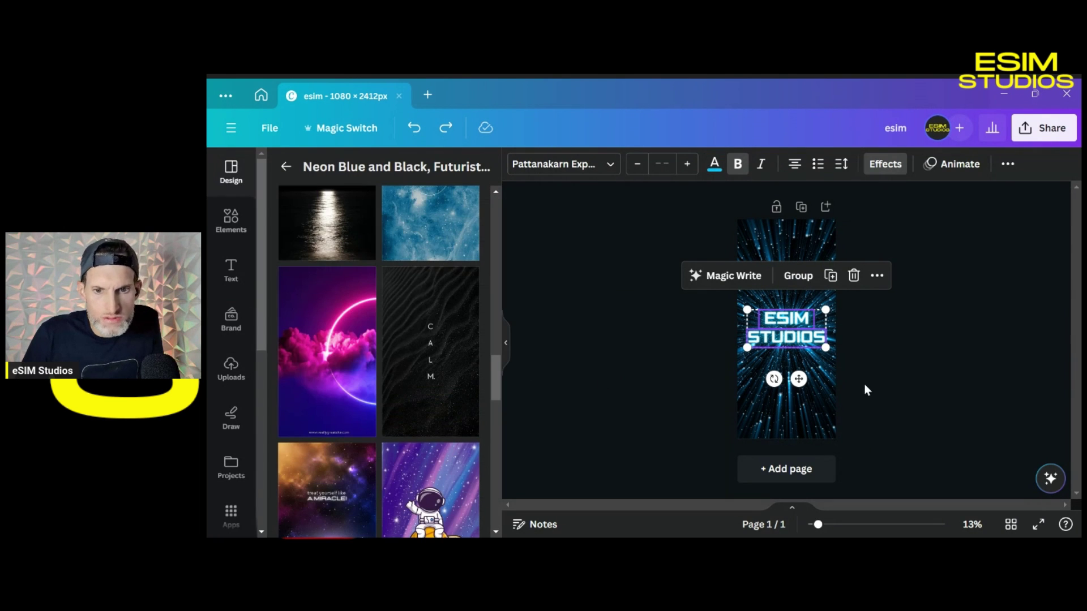
pyautogui.click(969, 392)
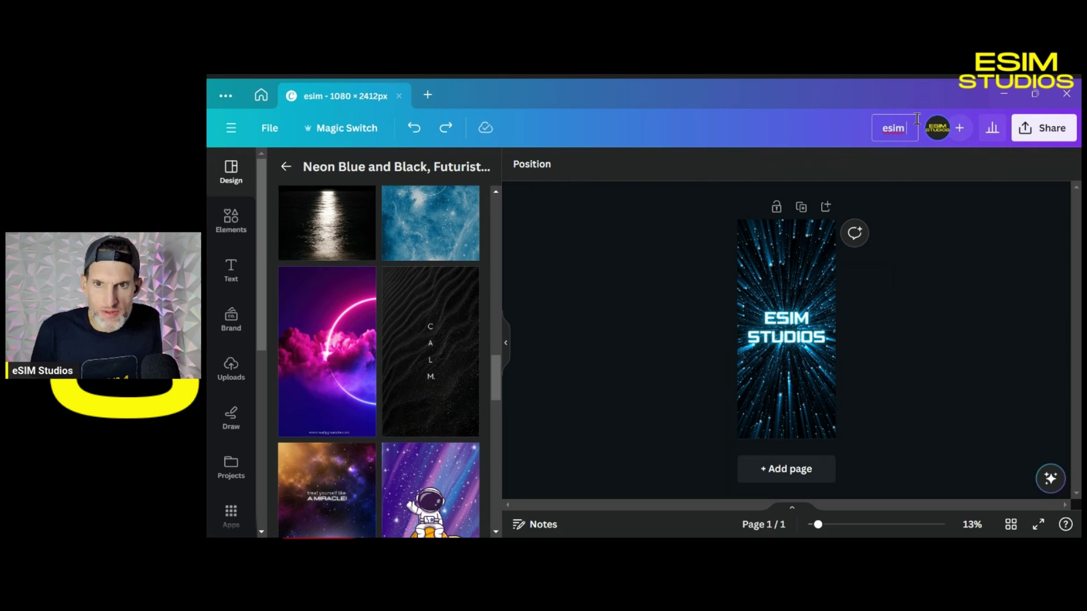
# Step: Rename the design from 'esim' to 'esim studios phone wallper'
pyautogui.write('os')
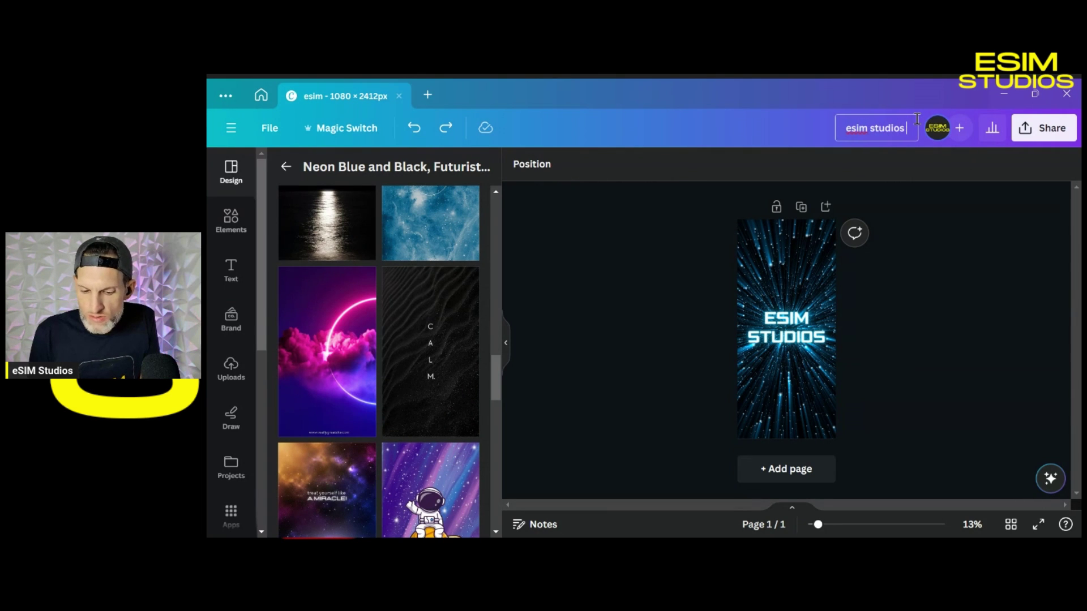
pyautogui.write(' phone w')
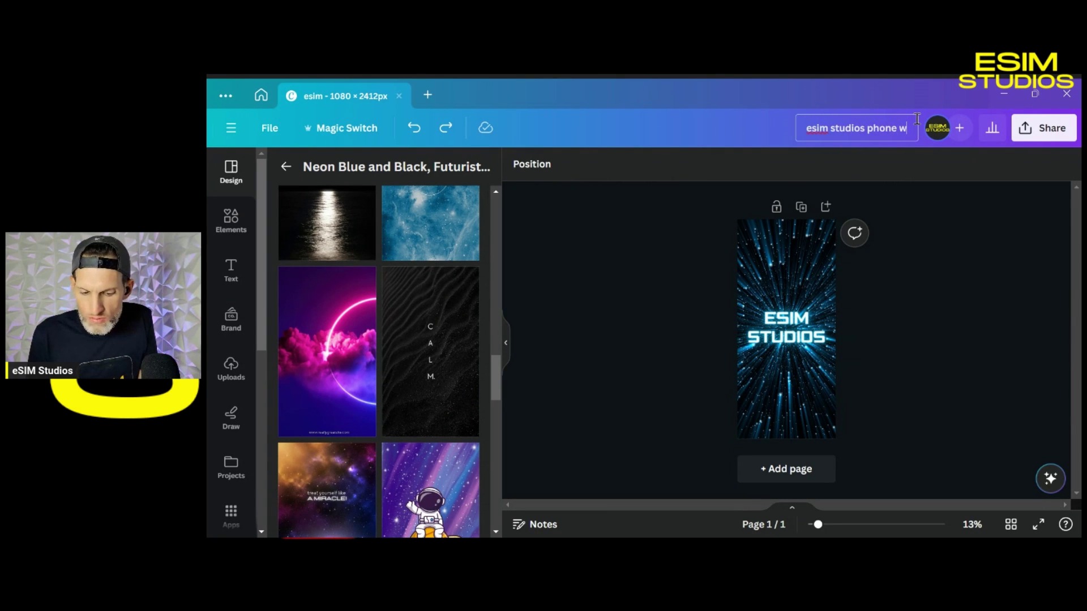
pyautogui.write('allper')
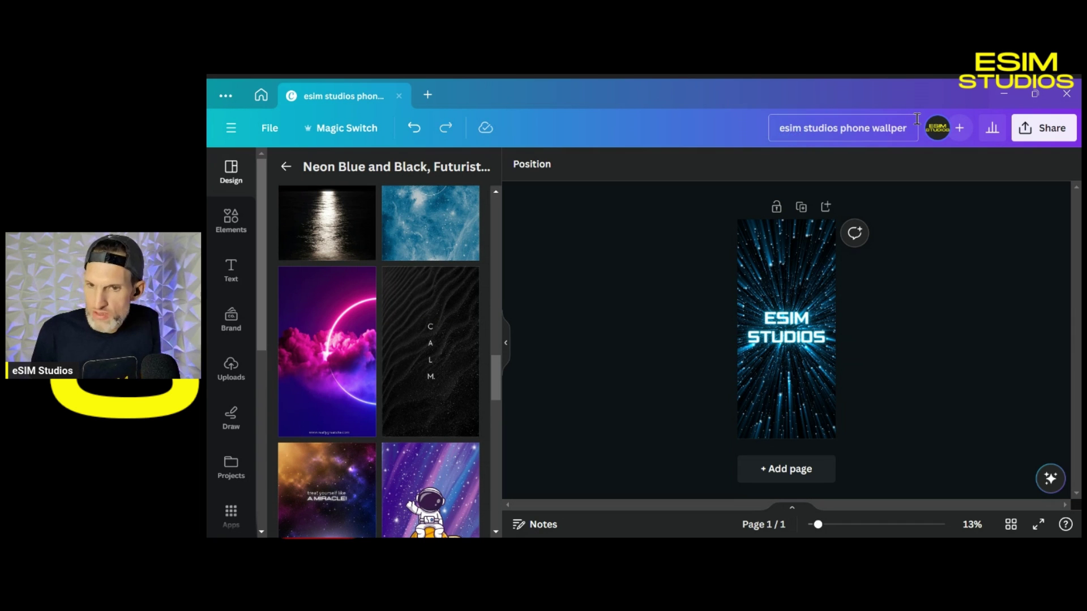
pyautogui.press('Return')
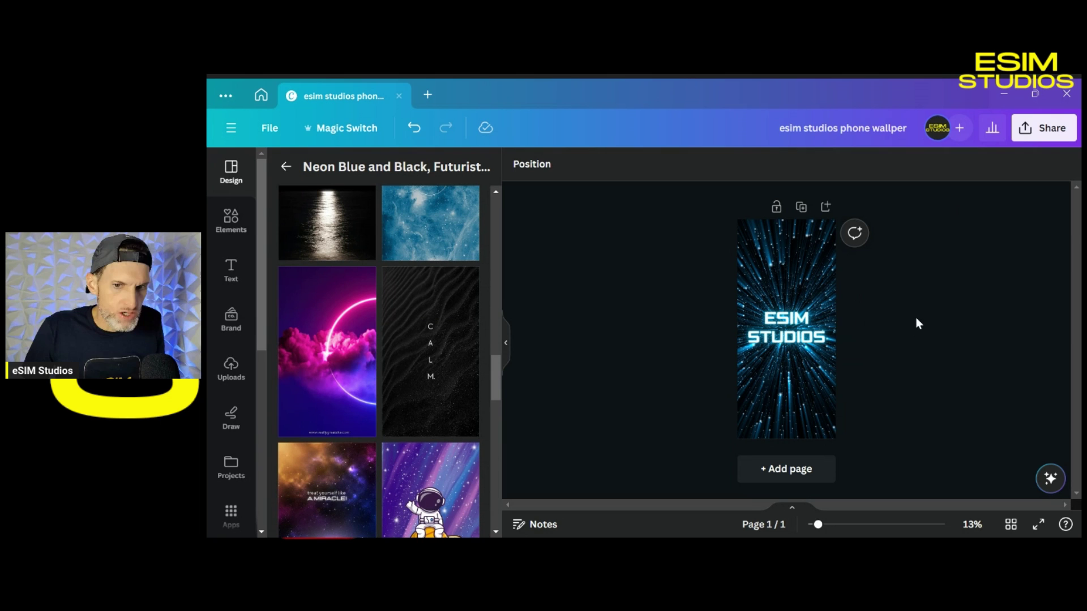
# Step: Download the design as a PNG from the Share menu
pyautogui.click(1048, 139)
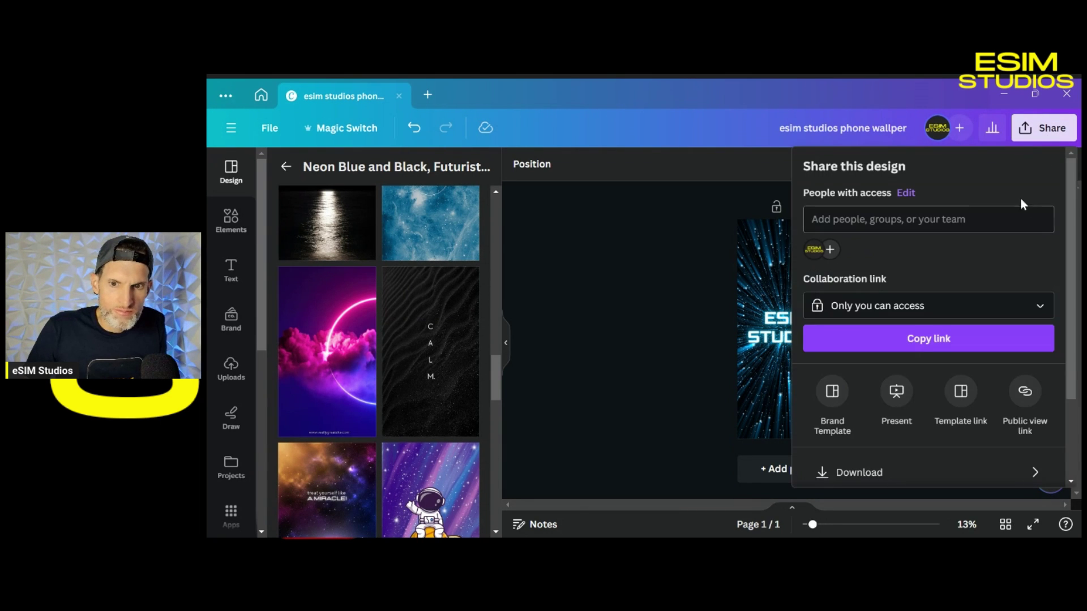
pyautogui.scroll(-3, 980, 291)
pyautogui.click(872, 367)
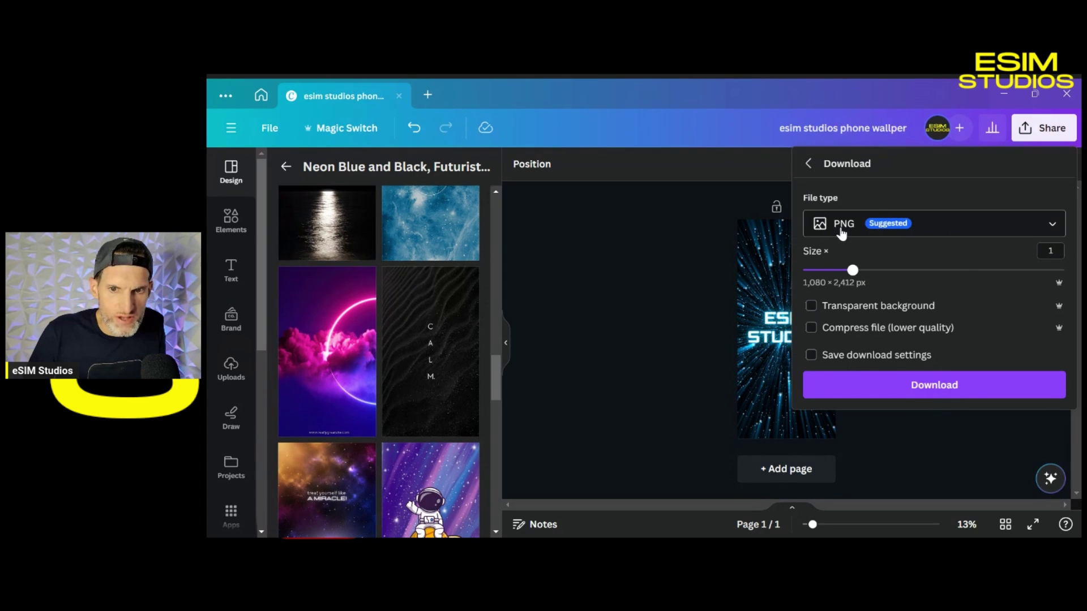
pyautogui.click(911, 388)
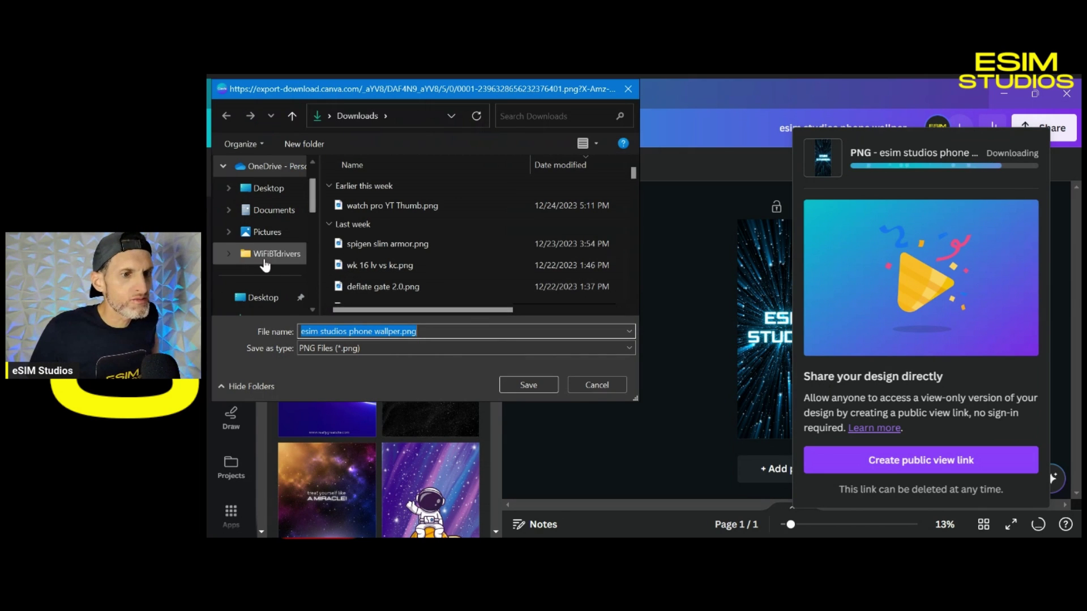
# Step: Save the PNG into the C: > eSIM Studios > Pictures folder
pyautogui.scroll(-2, 239, 266)
pyautogui.scroll(-3, 249, 263)
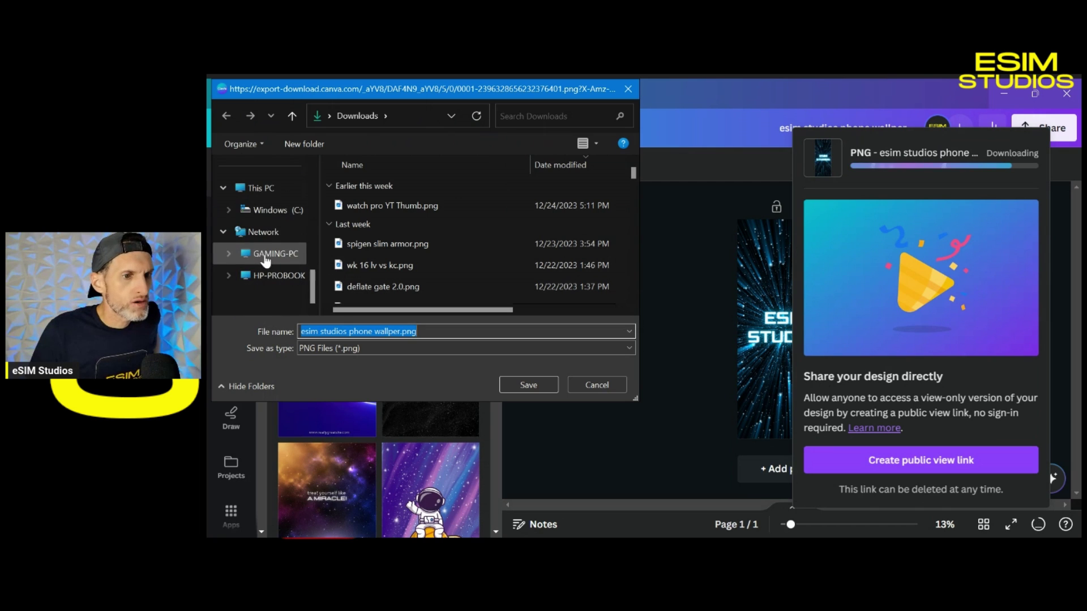
pyautogui.click(266, 210)
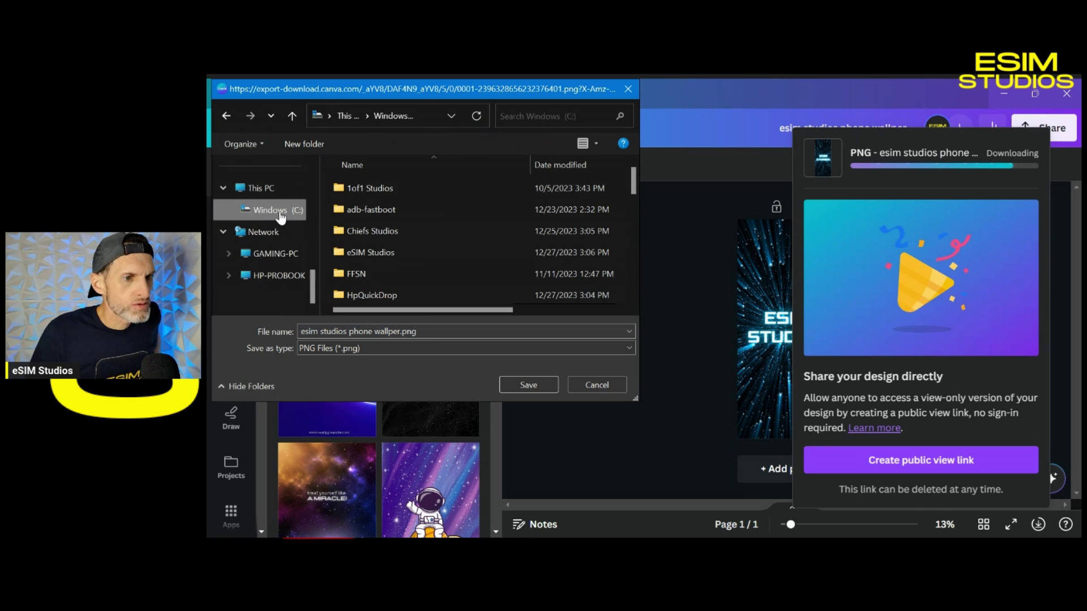
pyautogui.doubleClick(348, 253)
pyautogui.scroll(-2, 411, 258)
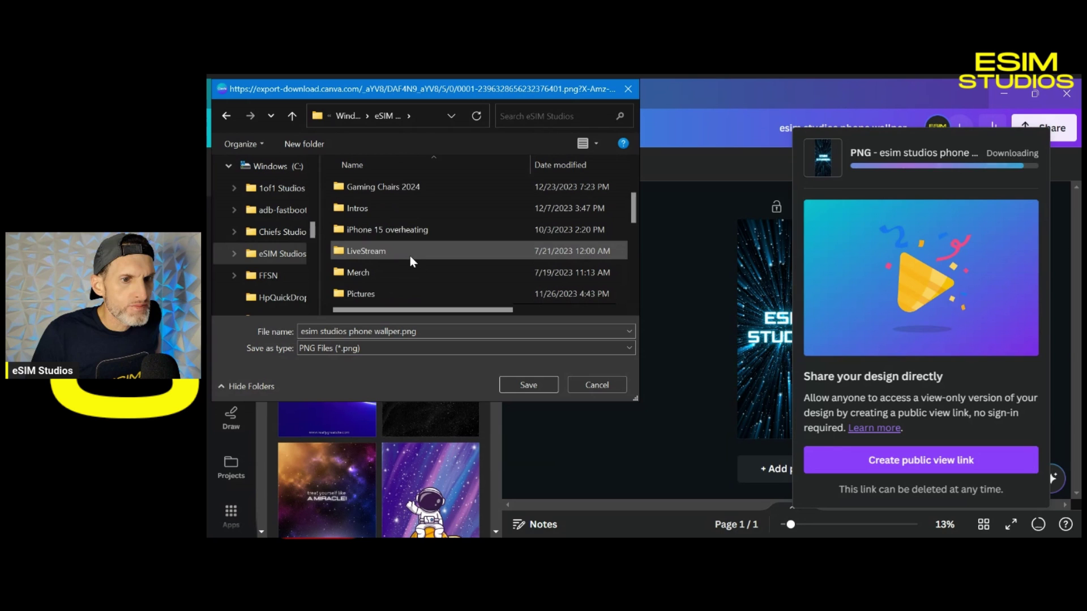
pyautogui.scroll(-2, 411, 253)
pyautogui.scroll(1, 410, 255)
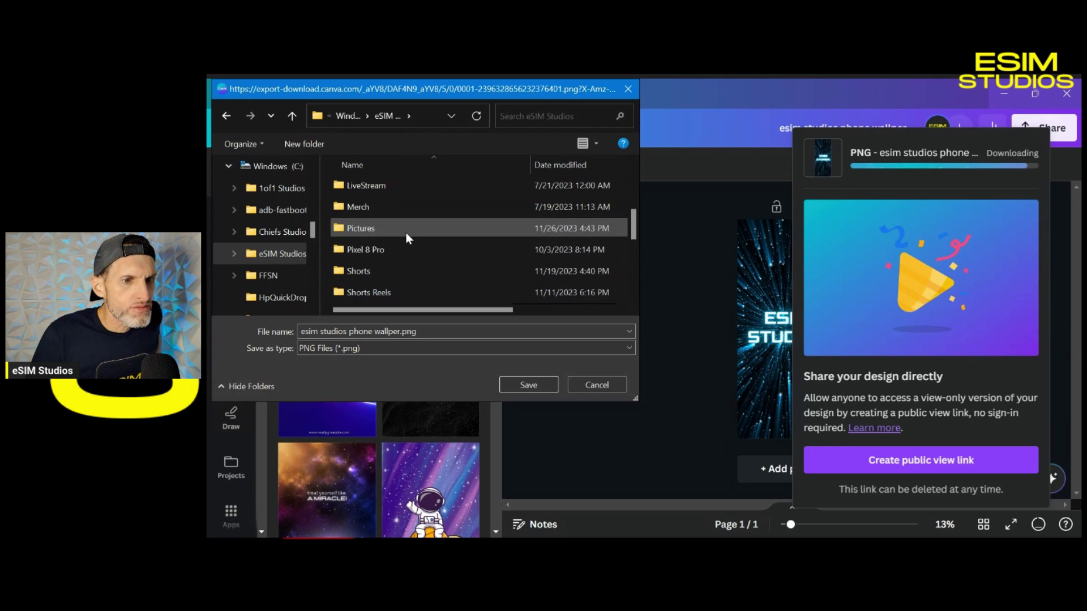
pyautogui.click(407, 232)
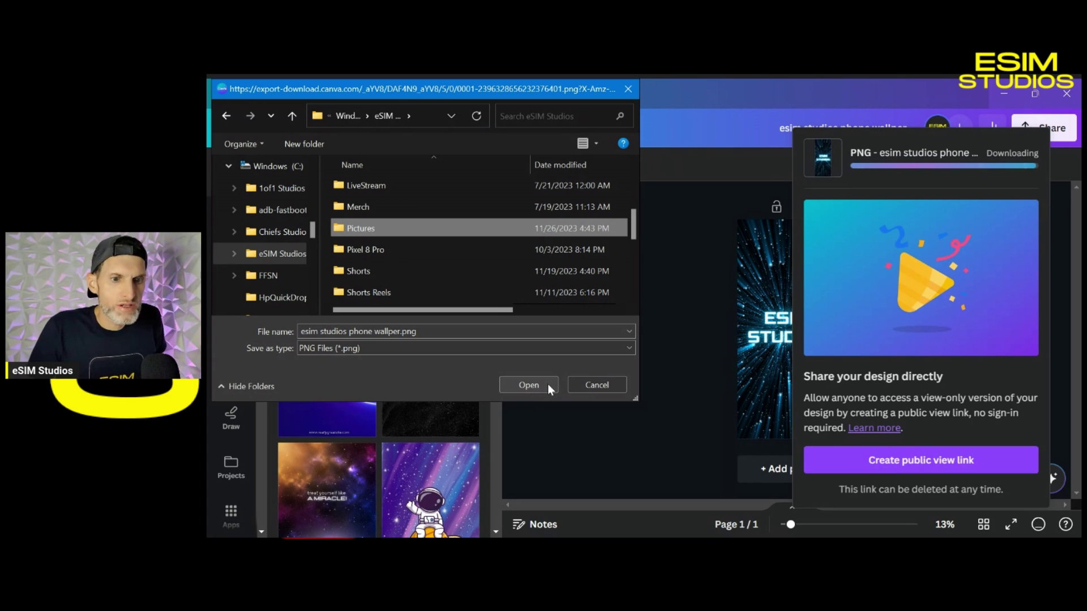
pyautogui.doubleClick(436, 229)
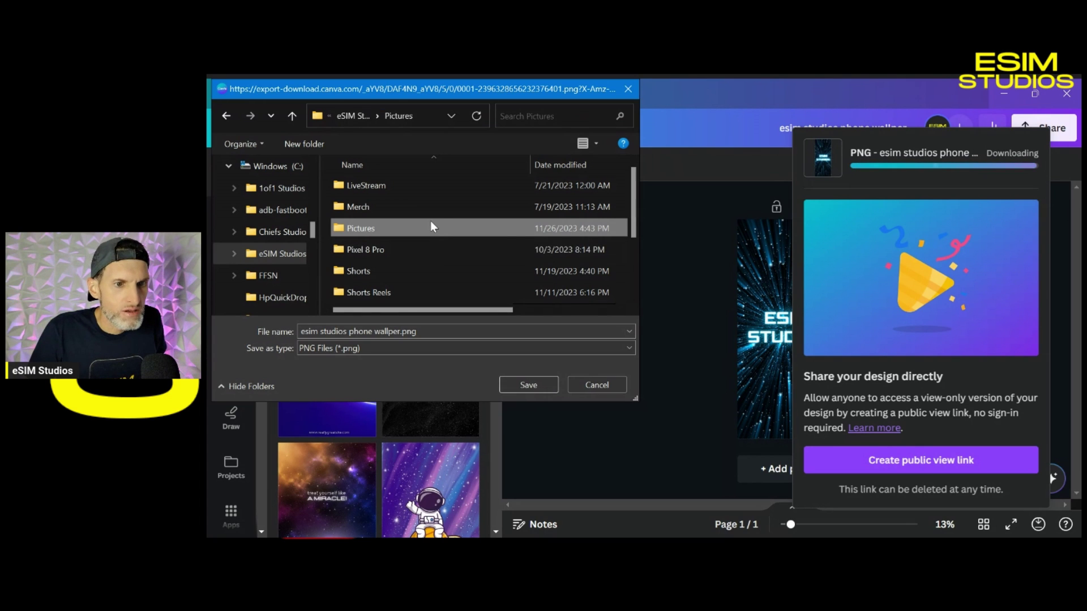
pyautogui.click(536, 385)
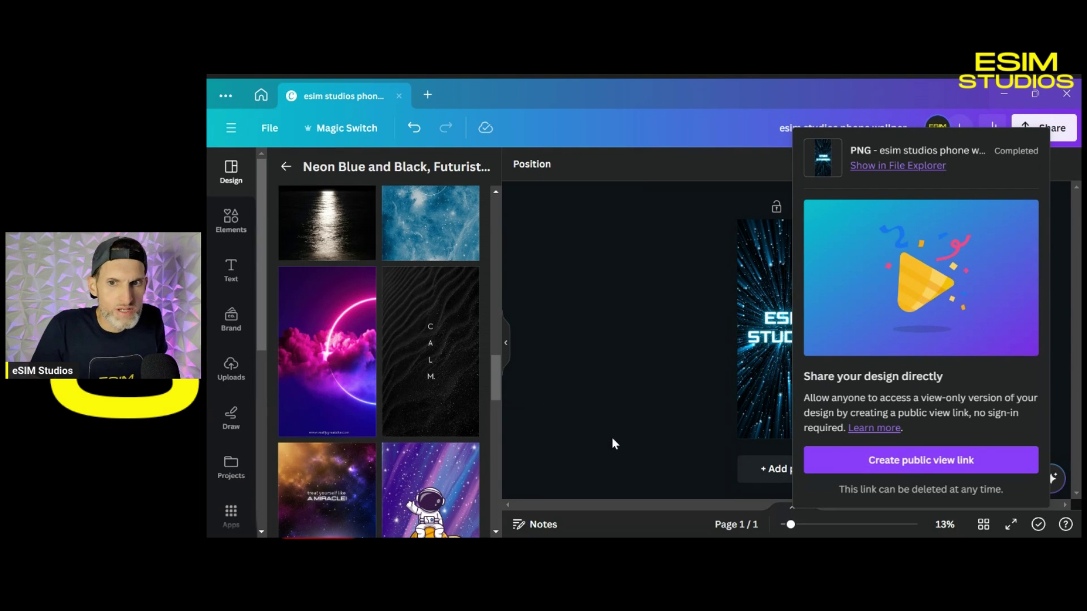
# Step: Close the download-complete popup
pyautogui.click(594, 302)
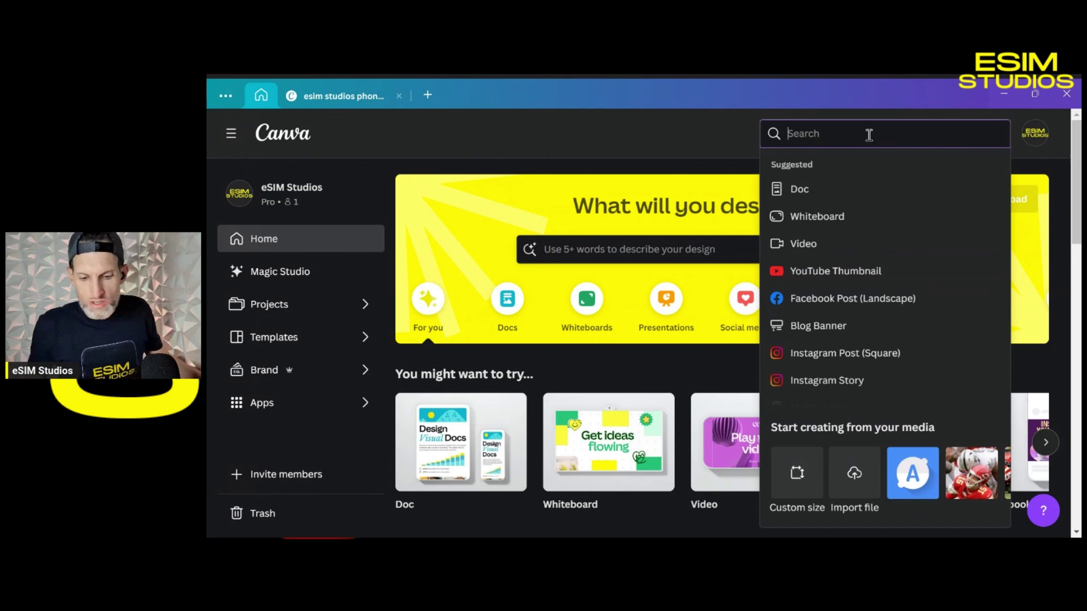
# Step: Search 'desktop wallper' and start a new Desktop Wallpaper design
pyautogui.write('deskt')
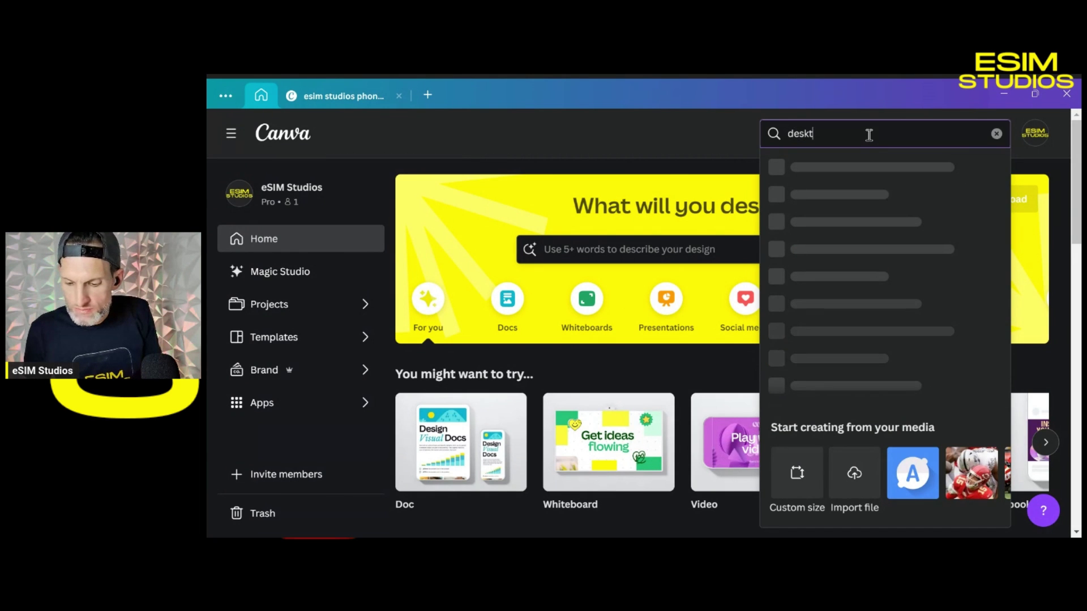
pyautogui.write('op w')
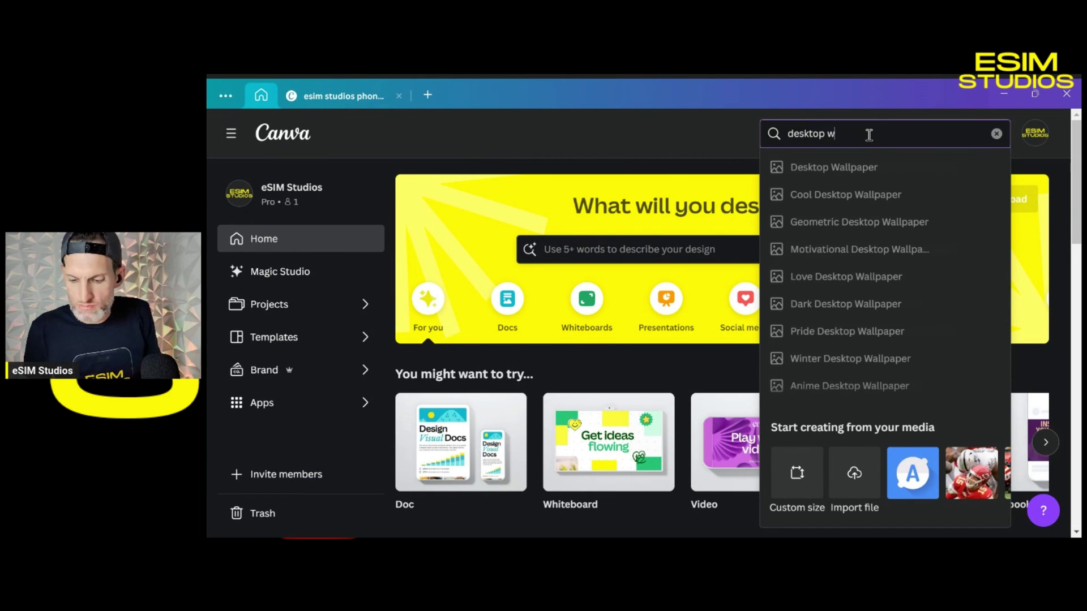
pyautogui.write('allper')
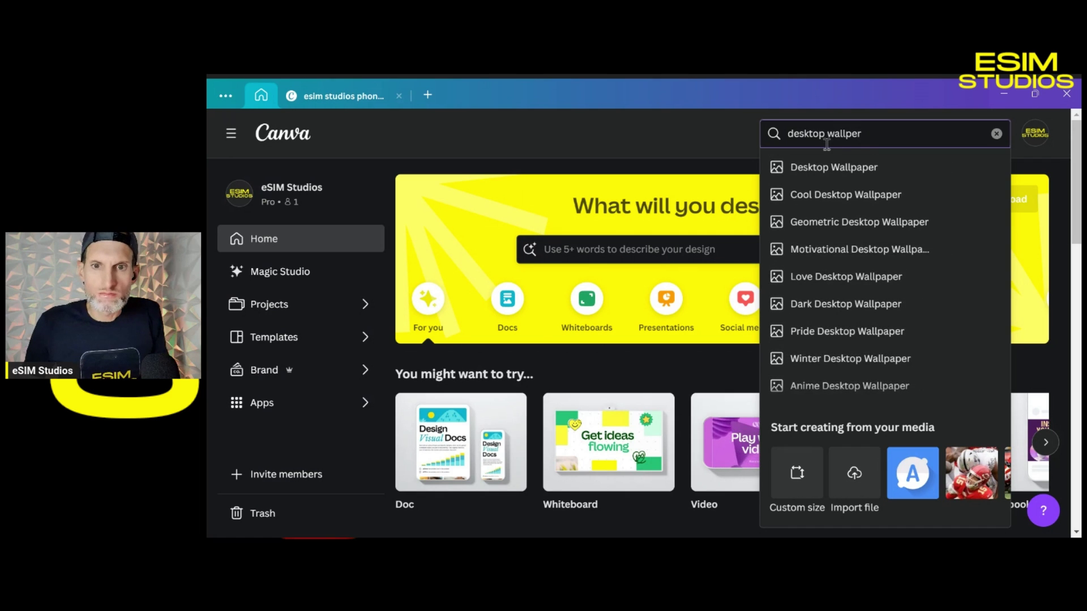
pyautogui.click(826, 167)
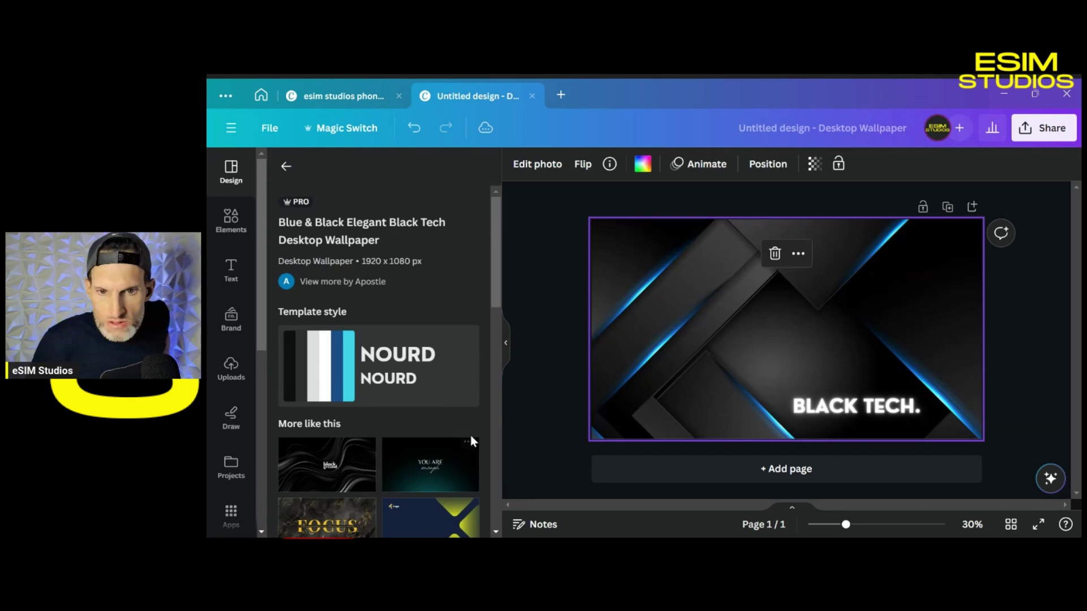
pyautogui.scroll(-3, 341, 478)
# Step: Replace the BLACK TECH. text with ESIM STUDIOS
pyautogui.doubleClick(861, 401)
pyautogui.press('BackSpace')
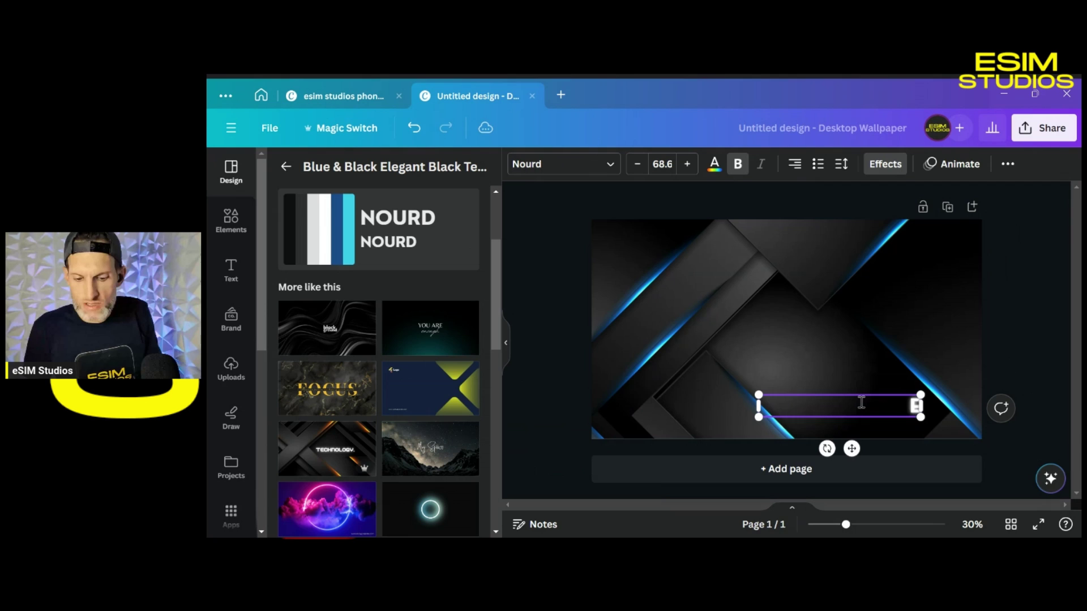
pyautogui.write('ESIM STUDIOS')
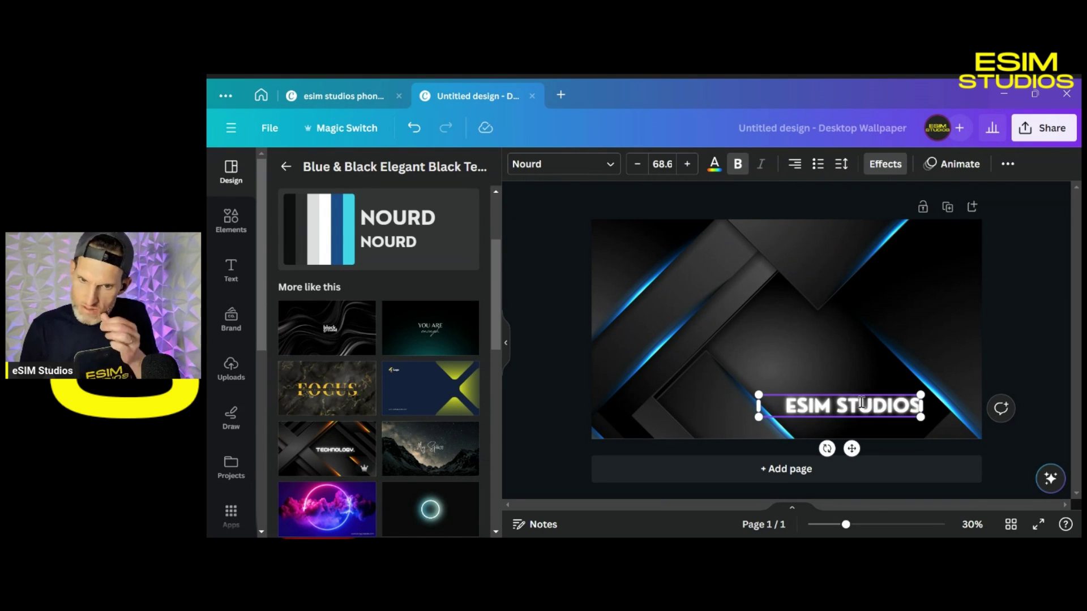
pyautogui.click(1025, 367)
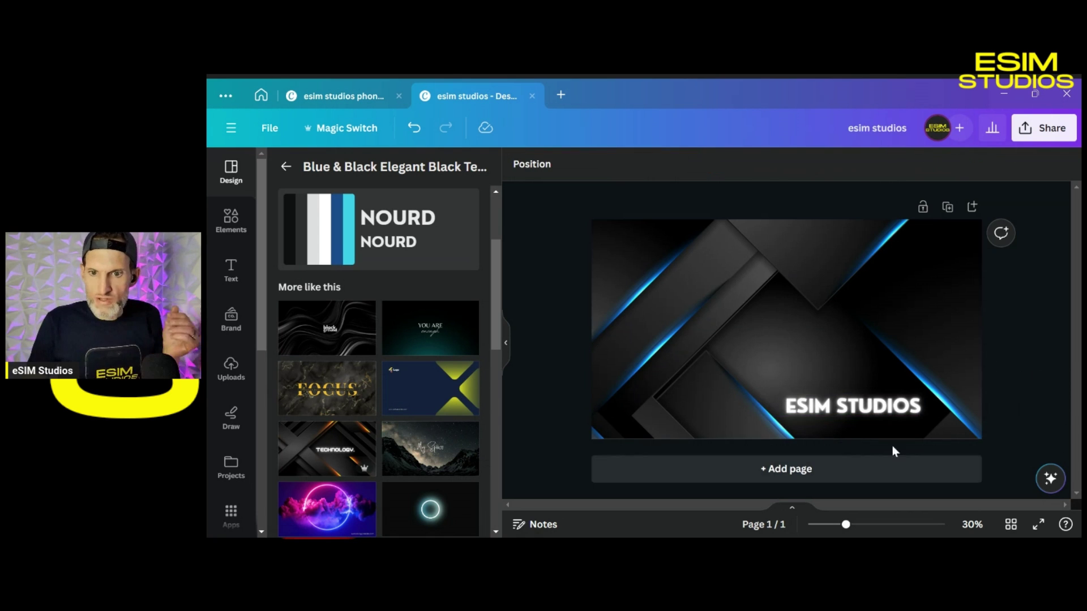
# Step: Star the Black & Orange Neon Technology Desktop Wallpaper template
pyautogui.click(864, 414)
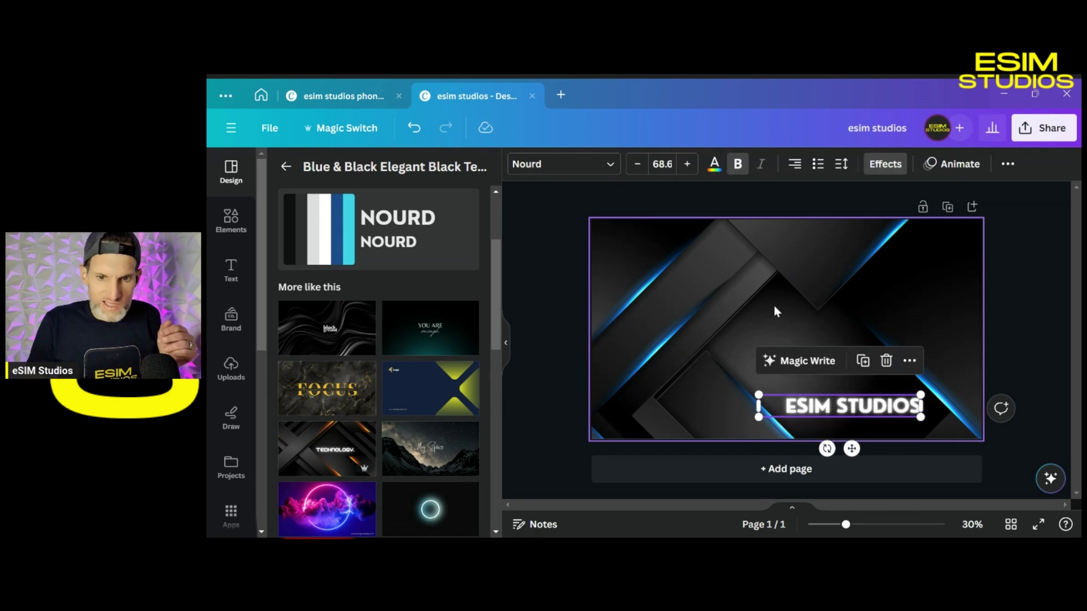
pyautogui.click(714, 168)
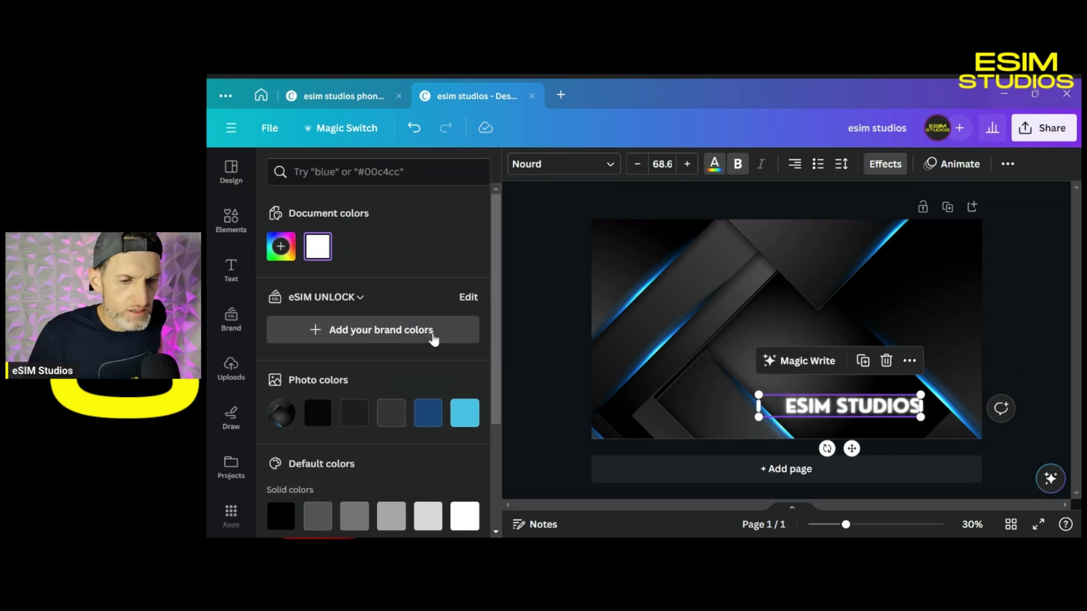
pyautogui.press('Escape')
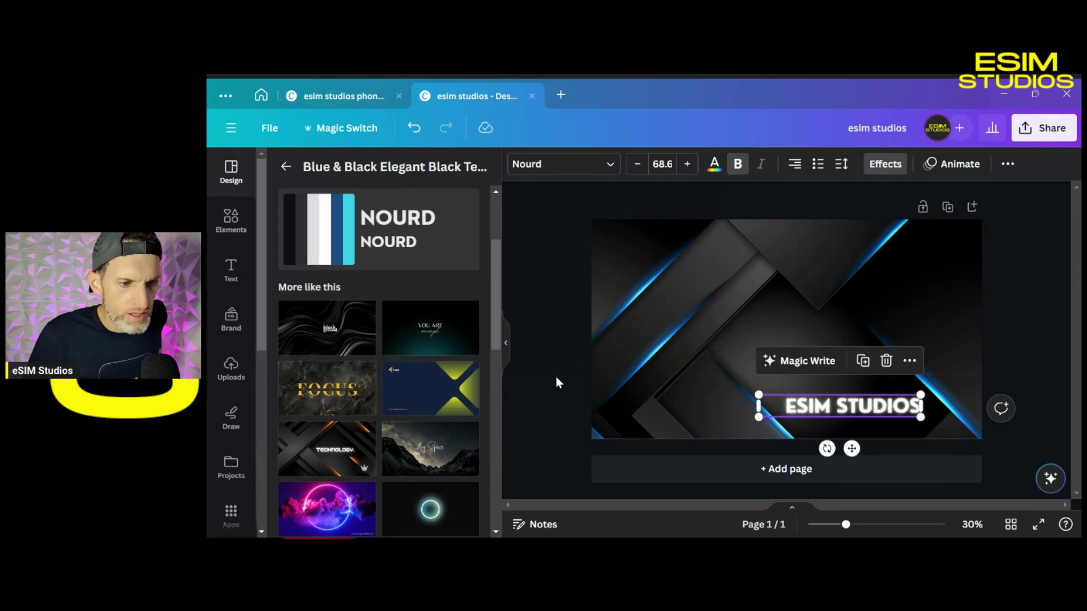
pyautogui.click(365, 435)
pyautogui.click(399, 315)
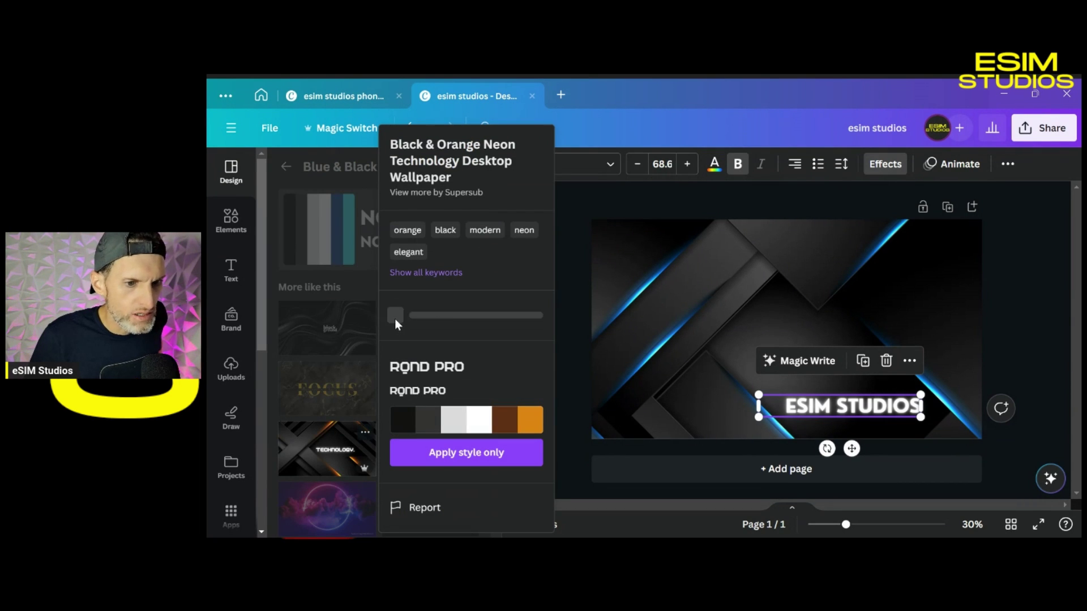
pyautogui.click(1030, 343)
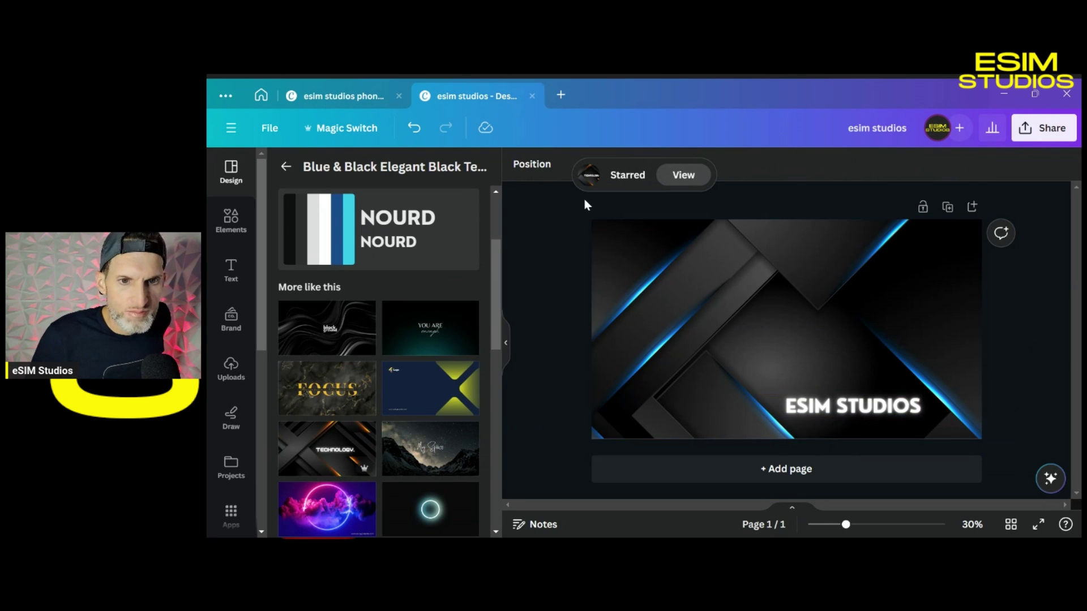
# Step: Set a custom bright yellow colour (#FAFF00) on the ESIM STUDIOS text
pyautogui.moveTo(360, 449)
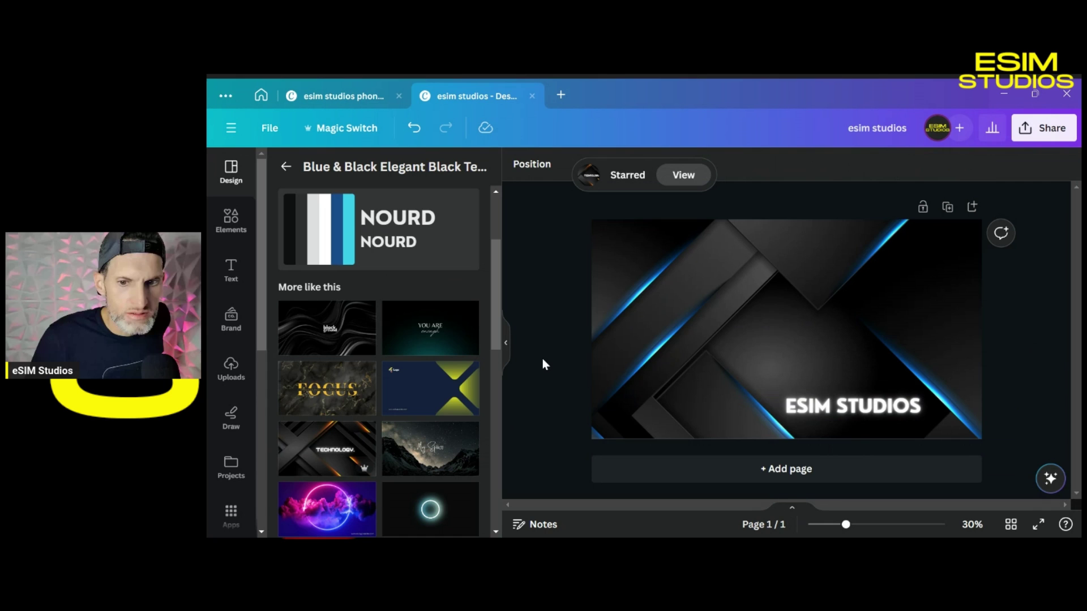
pyautogui.click(883, 405)
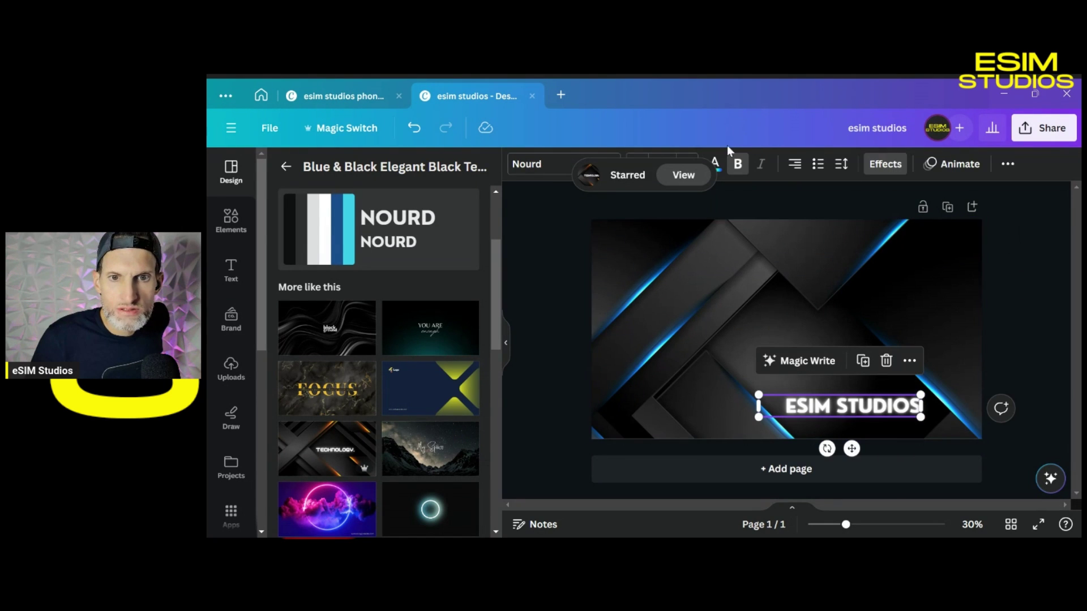
pyautogui.click(717, 164)
pyautogui.click(286, 249)
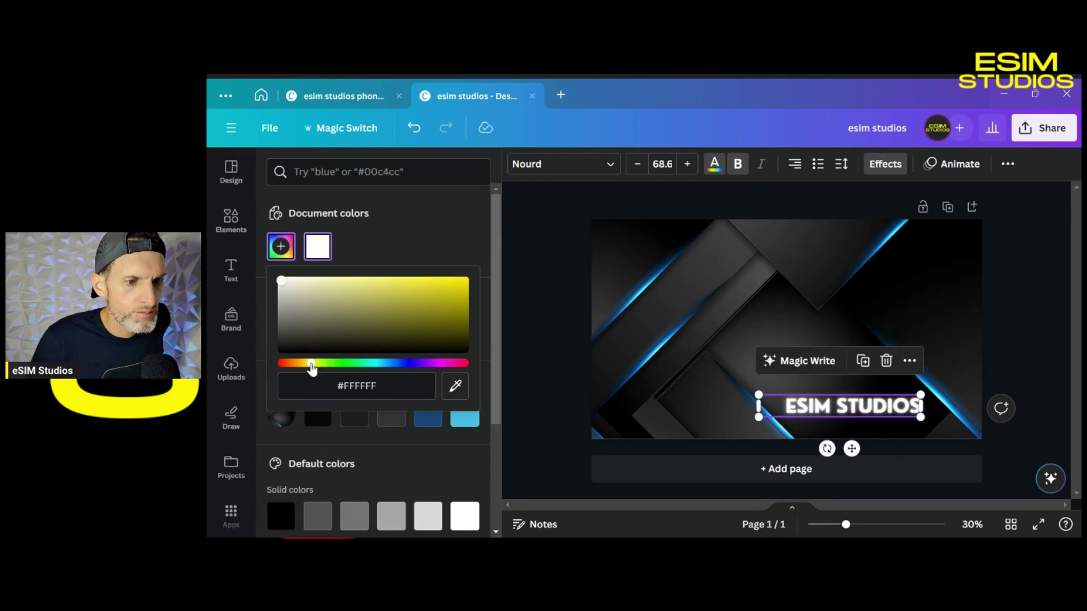
pyautogui.moveTo(309, 368); pyautogui.dragTo(314, 369)
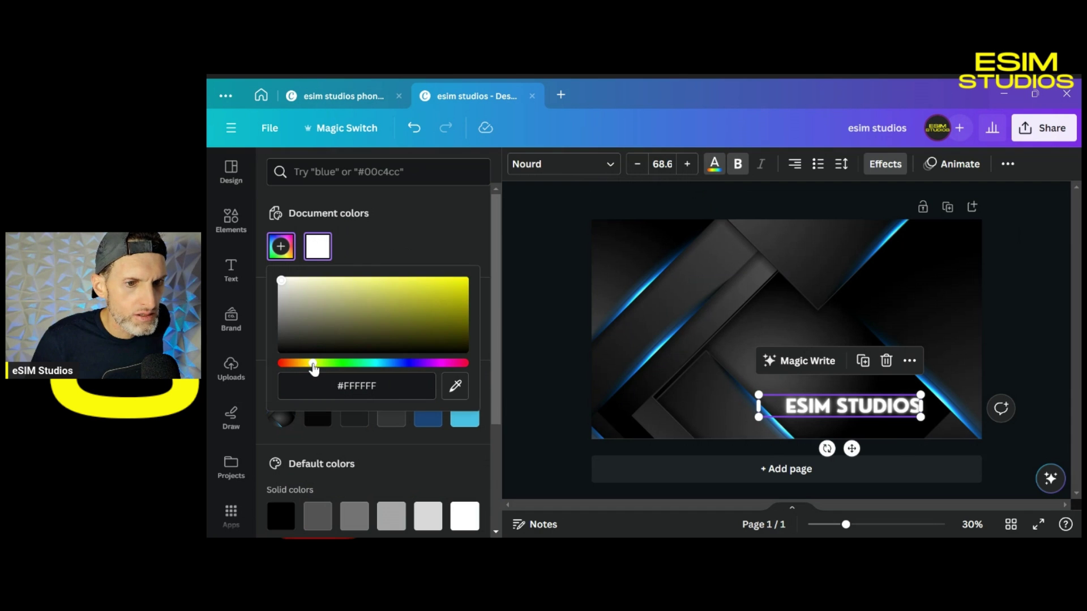
pyautogui.click(452, 281)
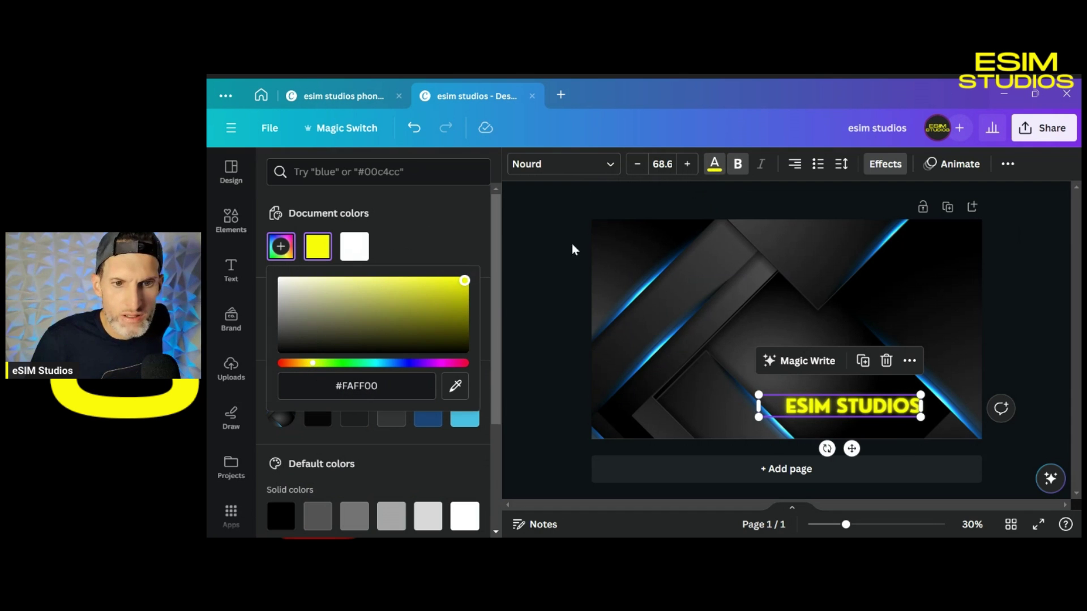
pyautogui.click(553, 229)
# Step: Download the design as a 1920 × 1080 PNG and find it in File Explorer
pyautogui.click(1046, 130)
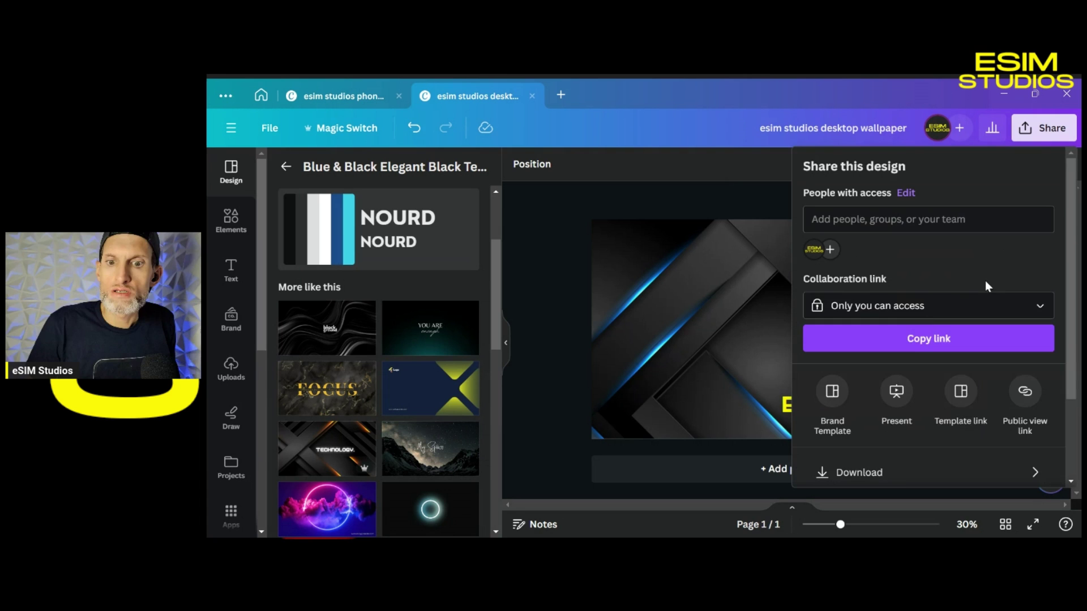
pyautogui.scroll(-2, 917, 328)
pyautogui.click(895, 372)
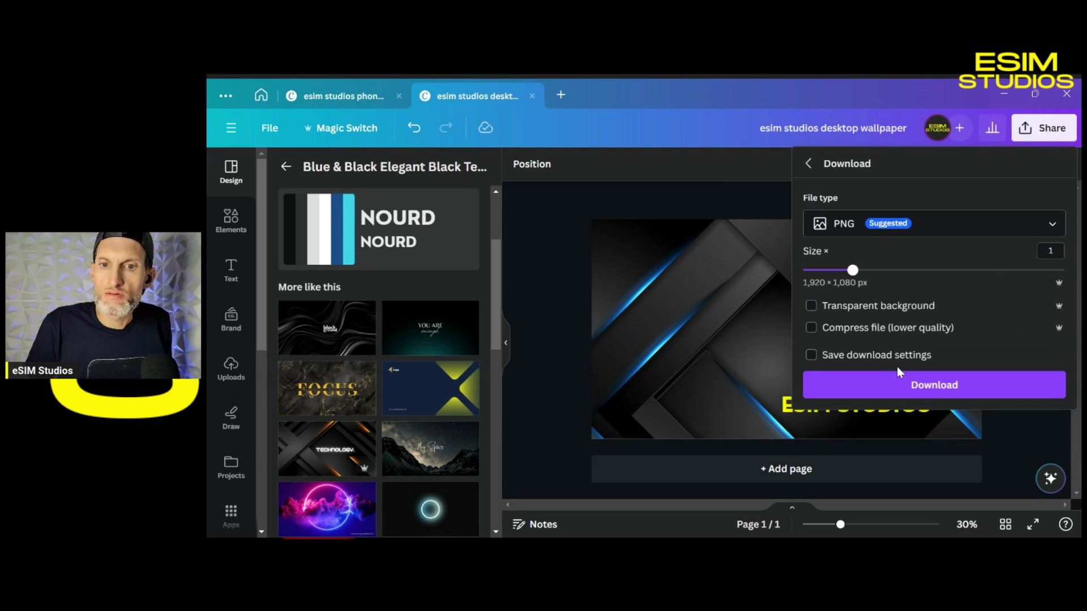
pyautogui.click(904, 385)
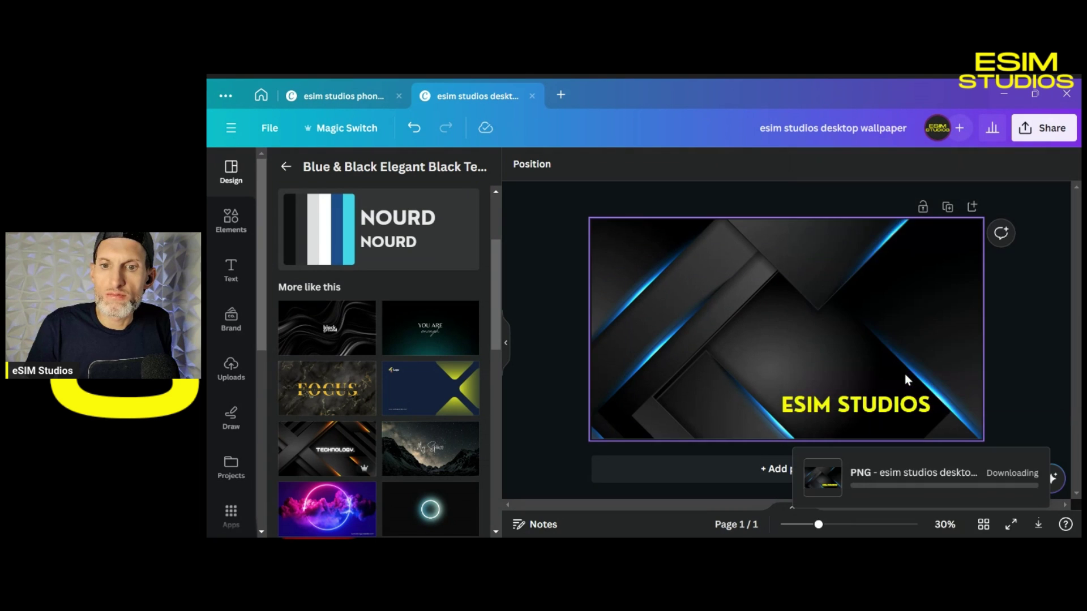
pyautogui.click(489, 539)
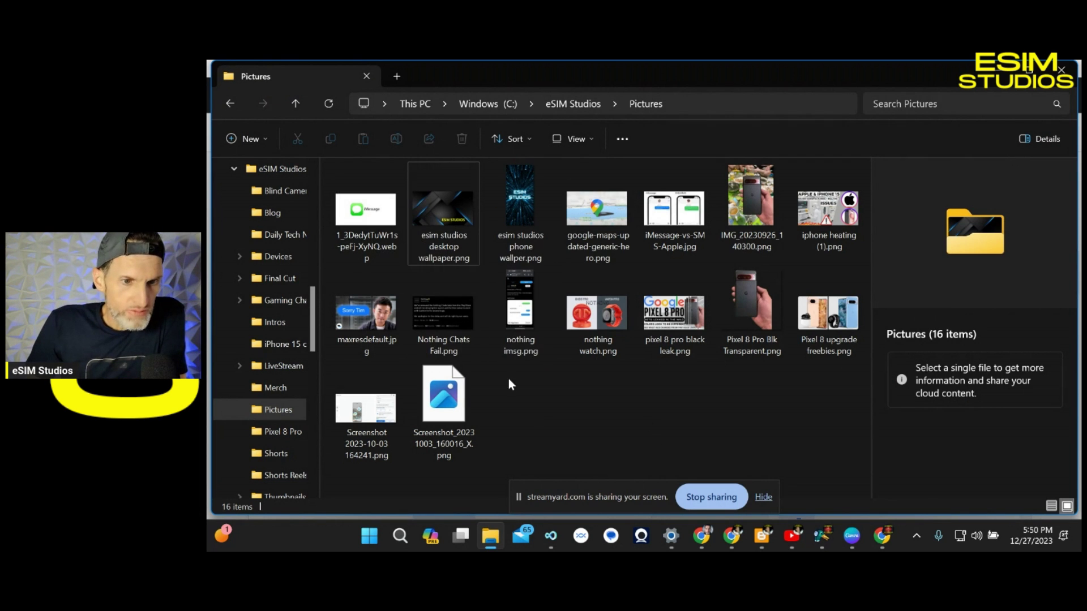
# Step: Set 'esim studios desktop wallpaper.png' as the desktop background and minimise Explorer, StreamYard and Settings
pyautogui.rightClick(443, 215)
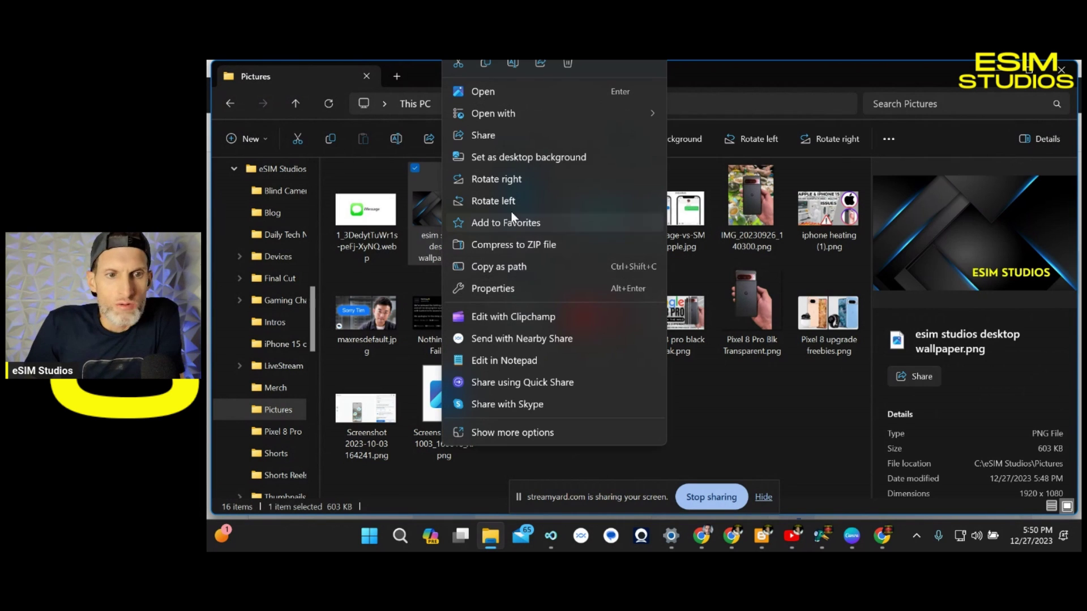
pyautogui.click(523, 158)
pyautogui.click(999, 69)
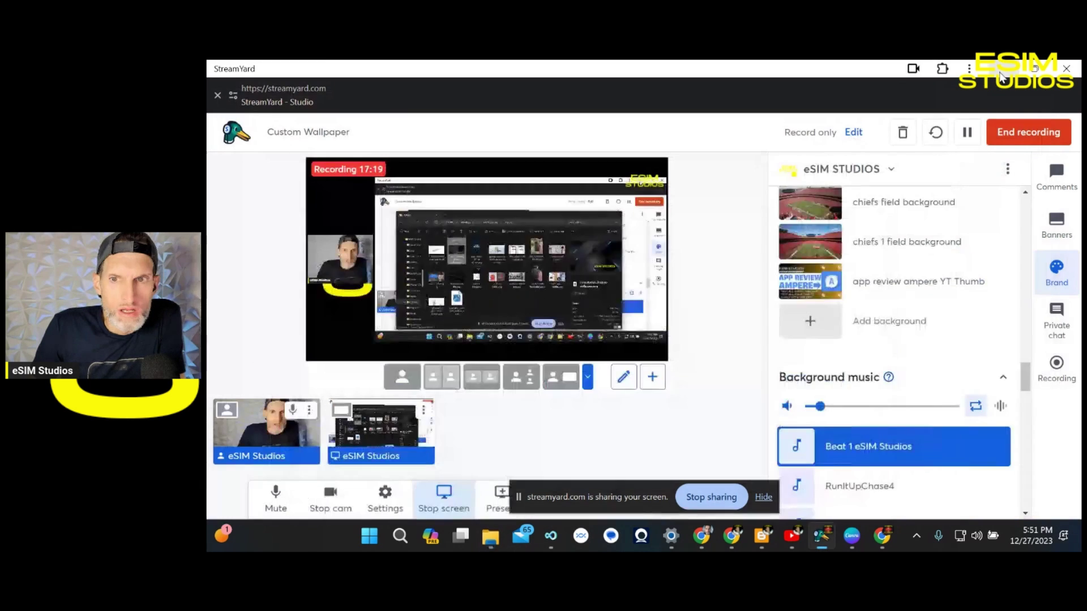
pyautogui.click(1001, 70)
pyautogui.click(1001, 71)
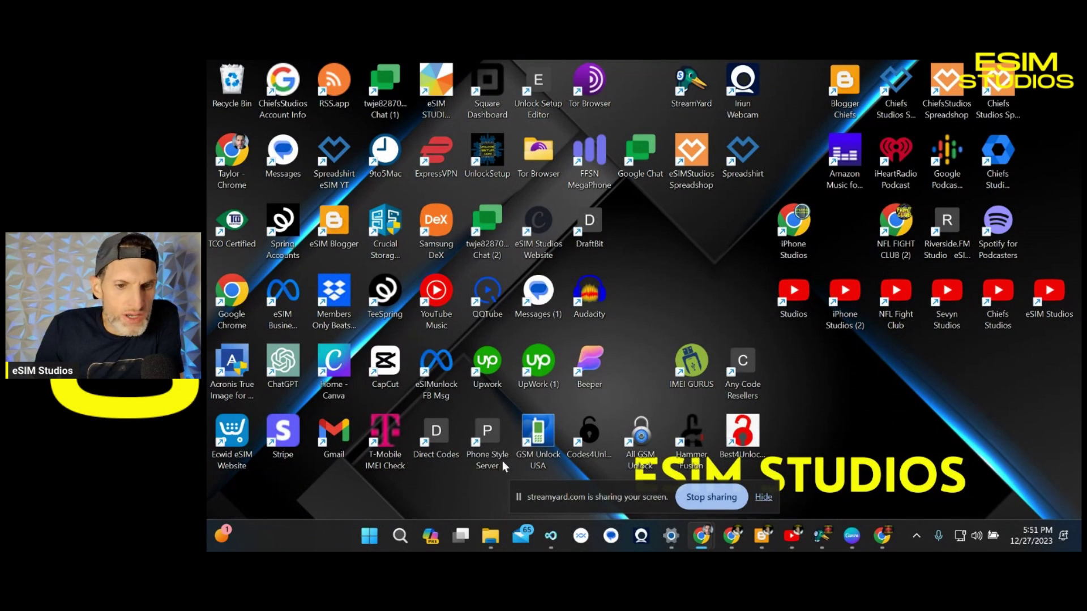
pyautogui.moveTo(809, 538)
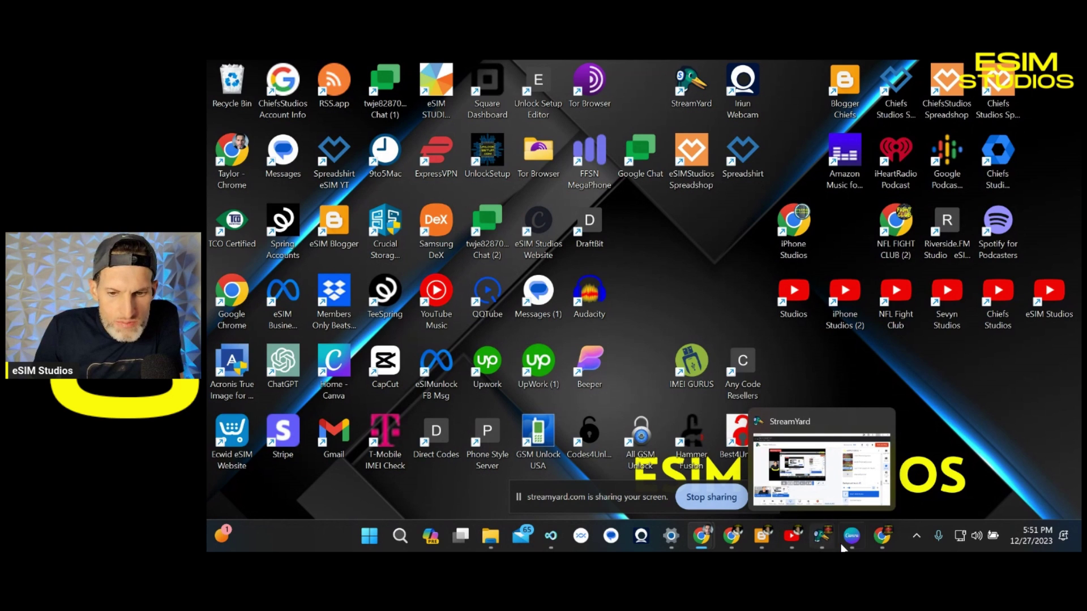
pyautogui.moveTo(846, 543)
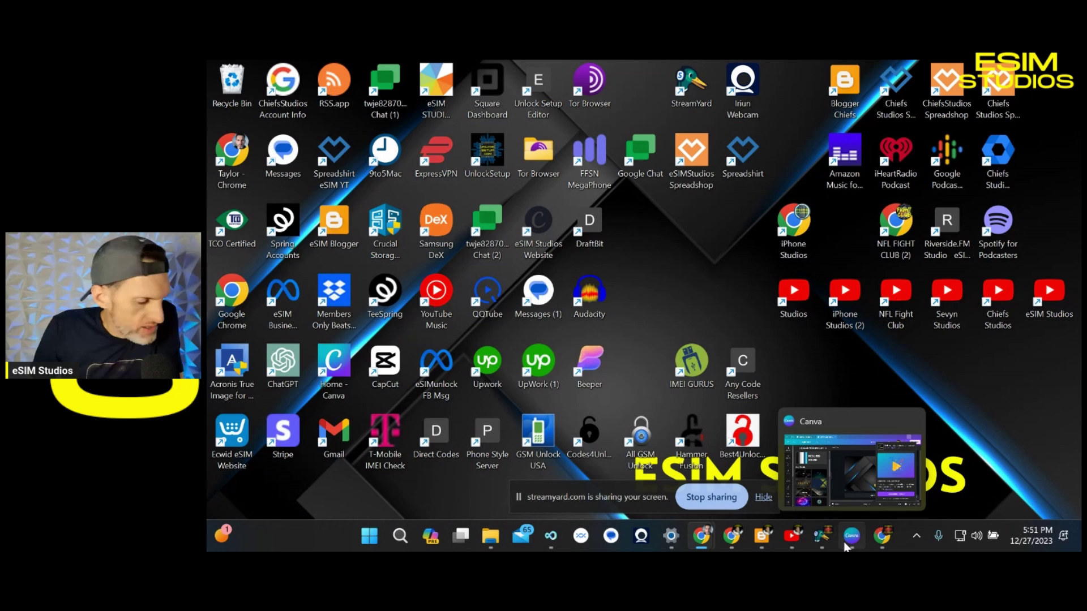